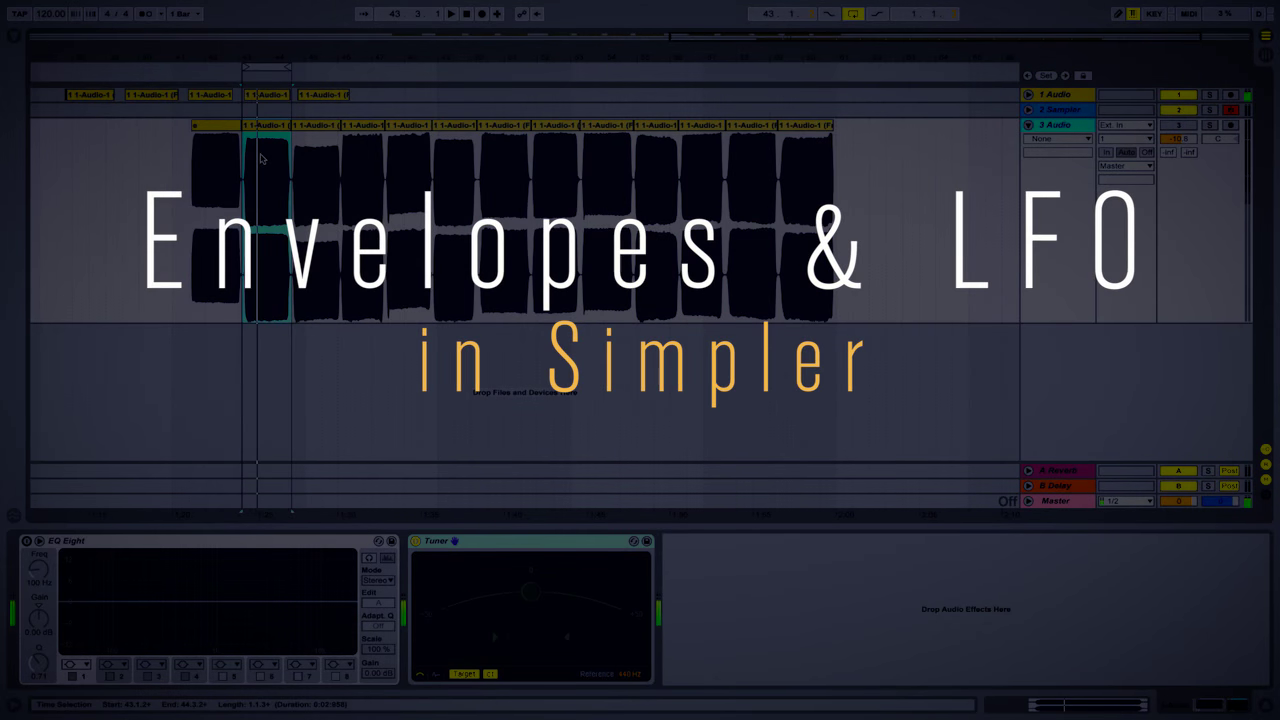
Select the vocal clip to show its Simpler device with the '2 stretching' sample.
{"action": "left_click", "coordinate": [268, 124]}
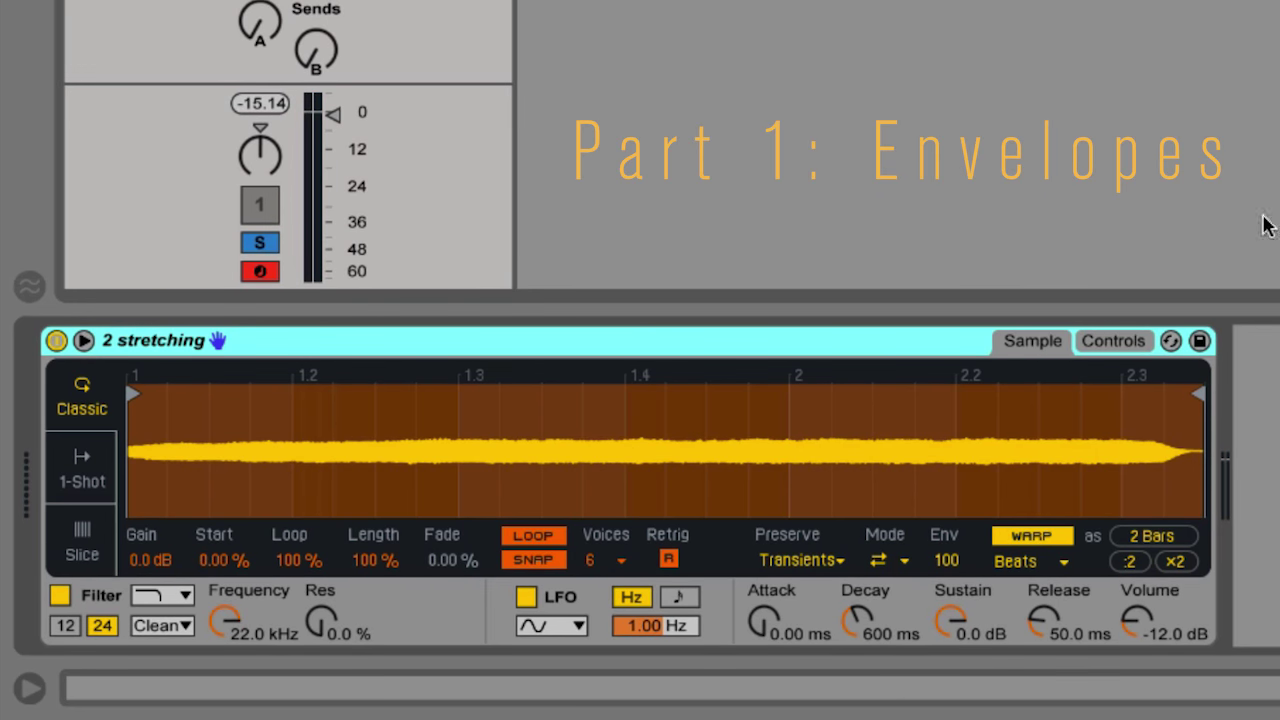
Shape the amp envelope to 411 ms attack, 11.8 s decay, 0.0 dB sustain, 1.10 s release.
{"action": "left_click", "coordinate": [1117, 336]}
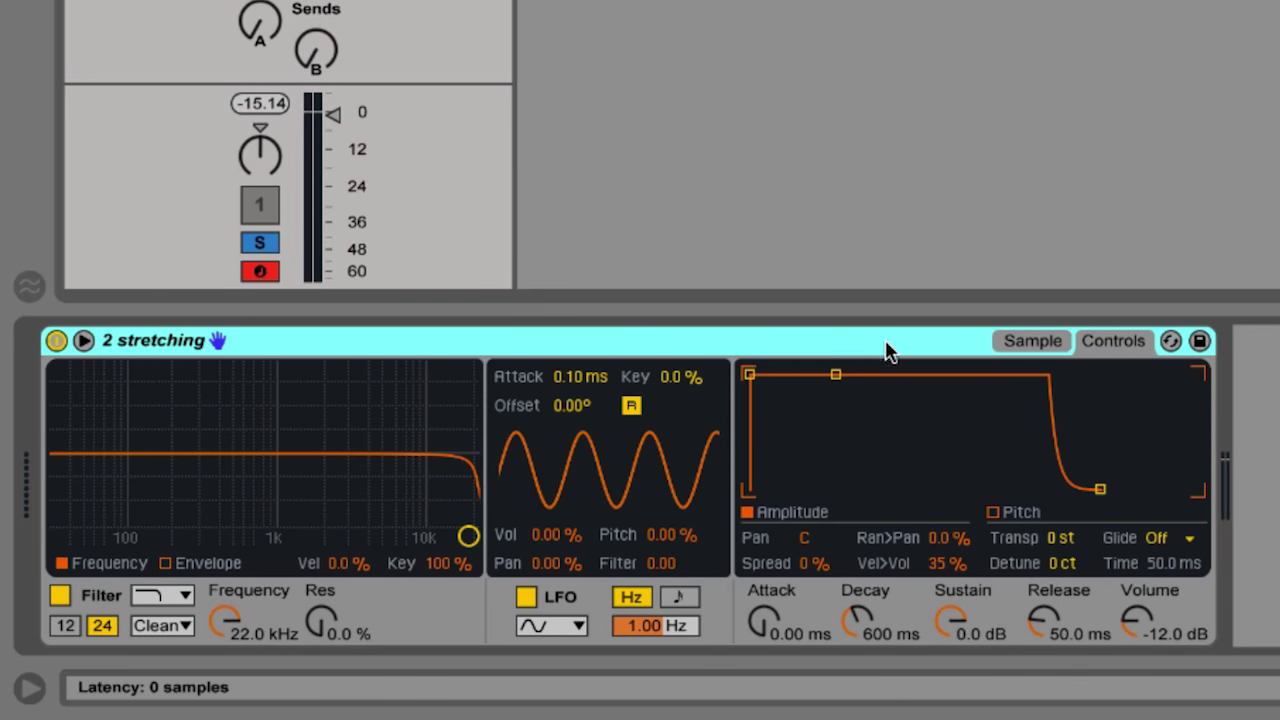
{"action": "left_click", "coordinate": [790, 517]}
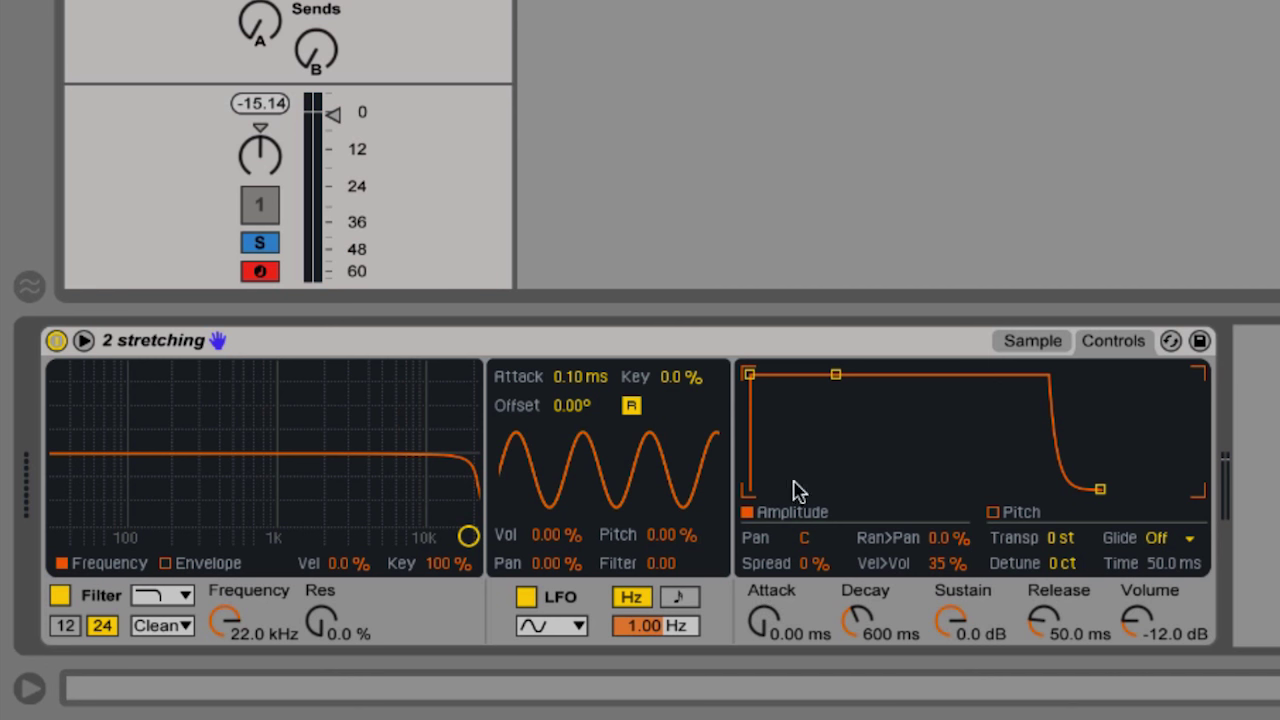
{"action": "mouse_move", "coordinate": [835, 374]}
{"action": "left_mouse_down"}
{"action": "mouse_move", "coordinate": [837, 469]}
{"action": "mouse_move", "coordinate": [834, 374]}
{"action": "left_mouse_up"}
{"action": "left_click_drag", "start_coordinate": [749, 374], "coordinate": [833, 374]}
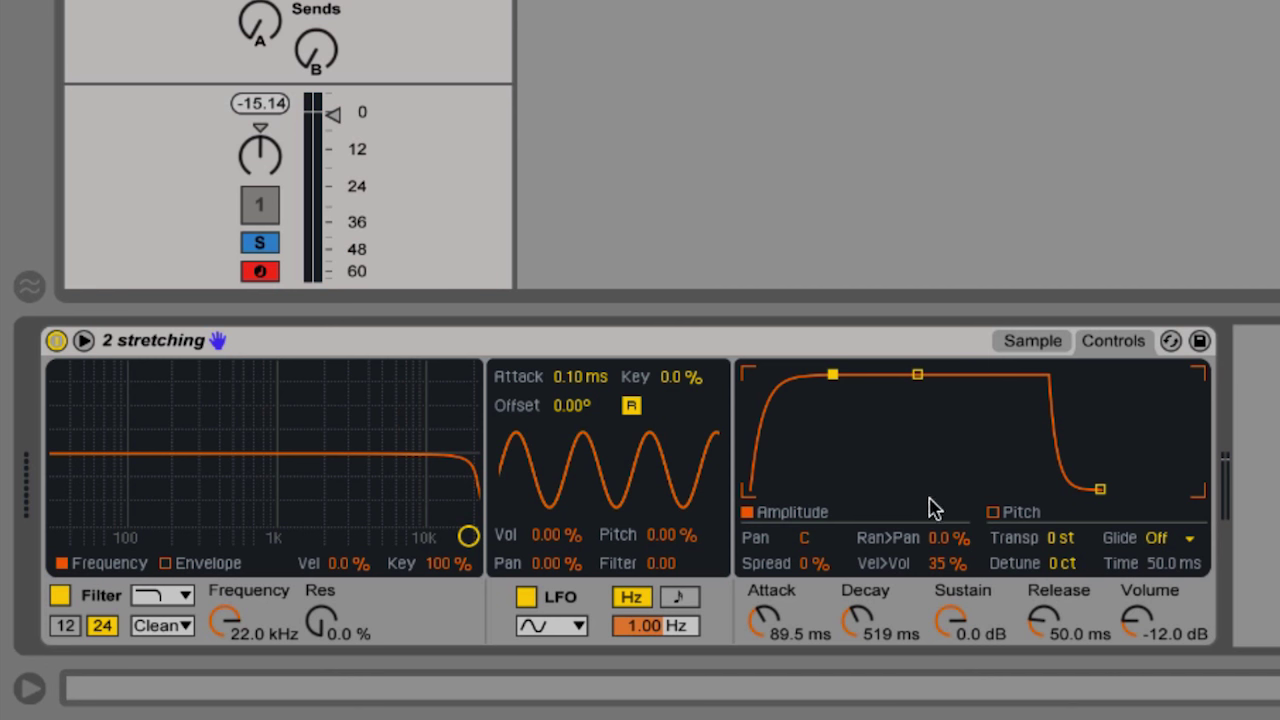
{"action": "left_click_drag", "start_coordinate": [917, 374], "coordinate": [913, 489]}
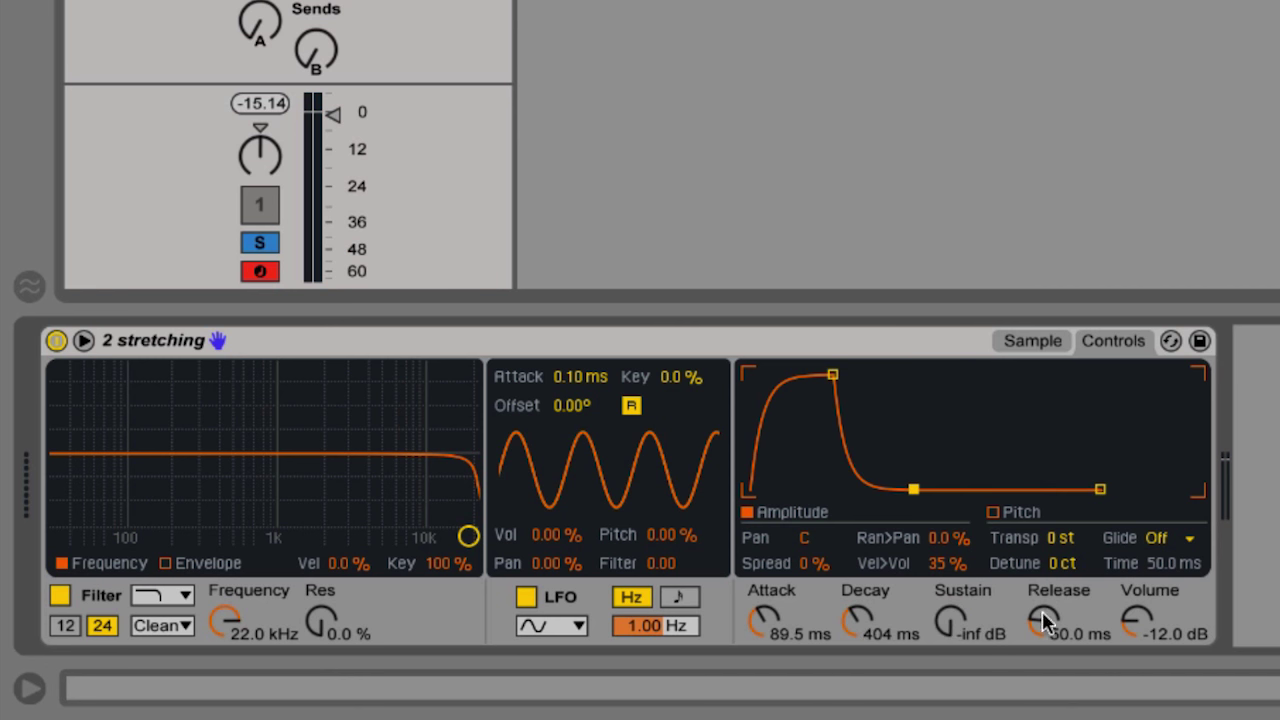
{"action": "left_click_drag", "start_coordinate": [834, 374], "coordinate": [749, 374]}
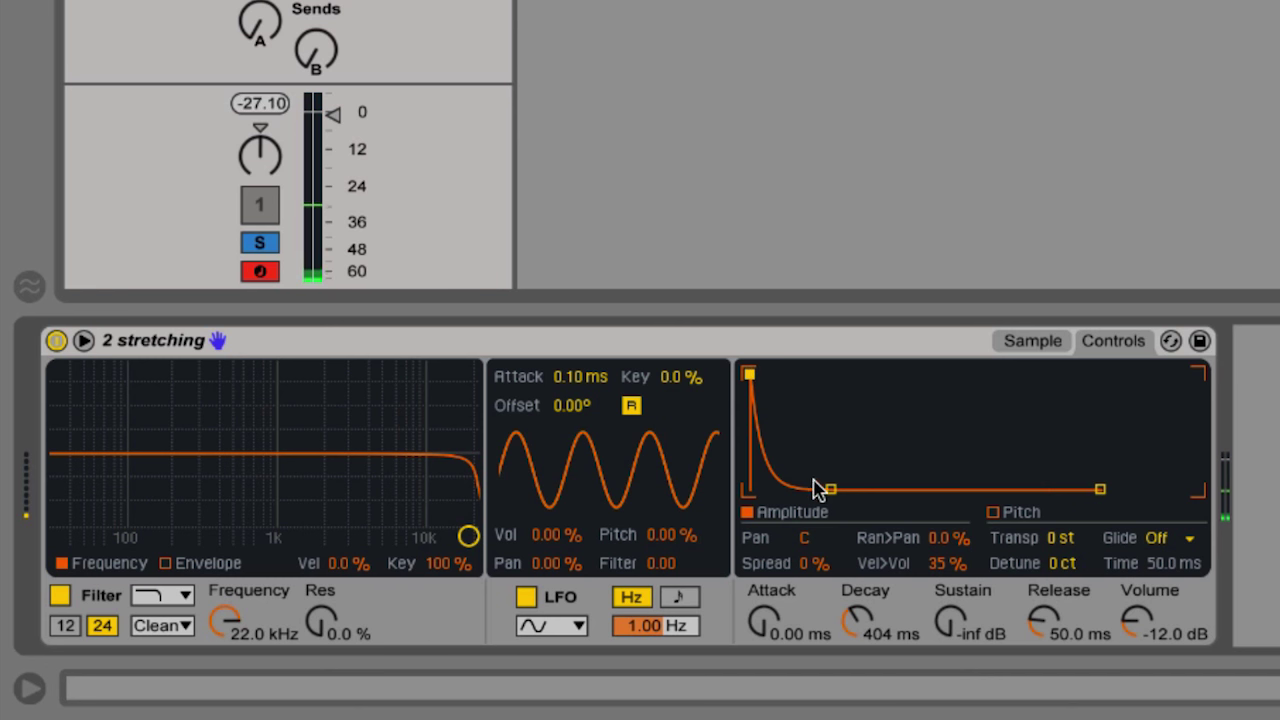
{"action": "left_click_drag", "start_coordinate": [828, 489], "coordinate": [878, 382]}
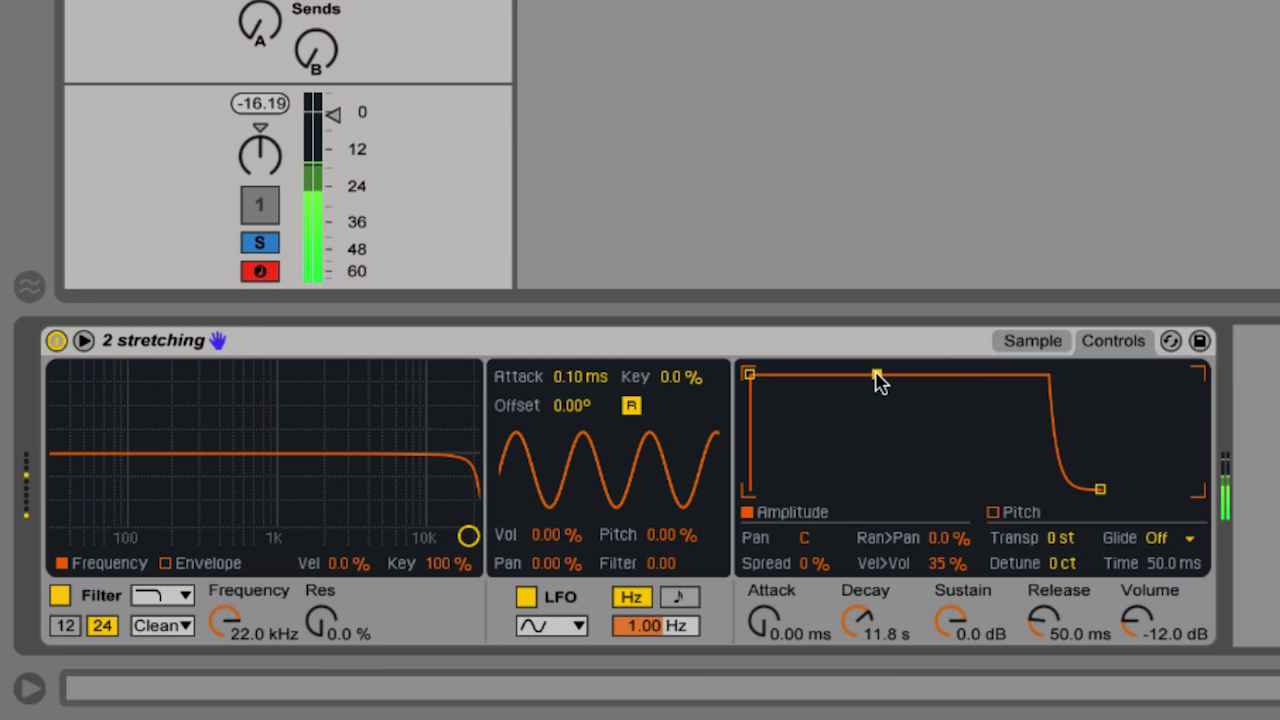
{"action": "left_click_drag", "start_coordinate": [748, 374], "coordinate": [851, 375]}
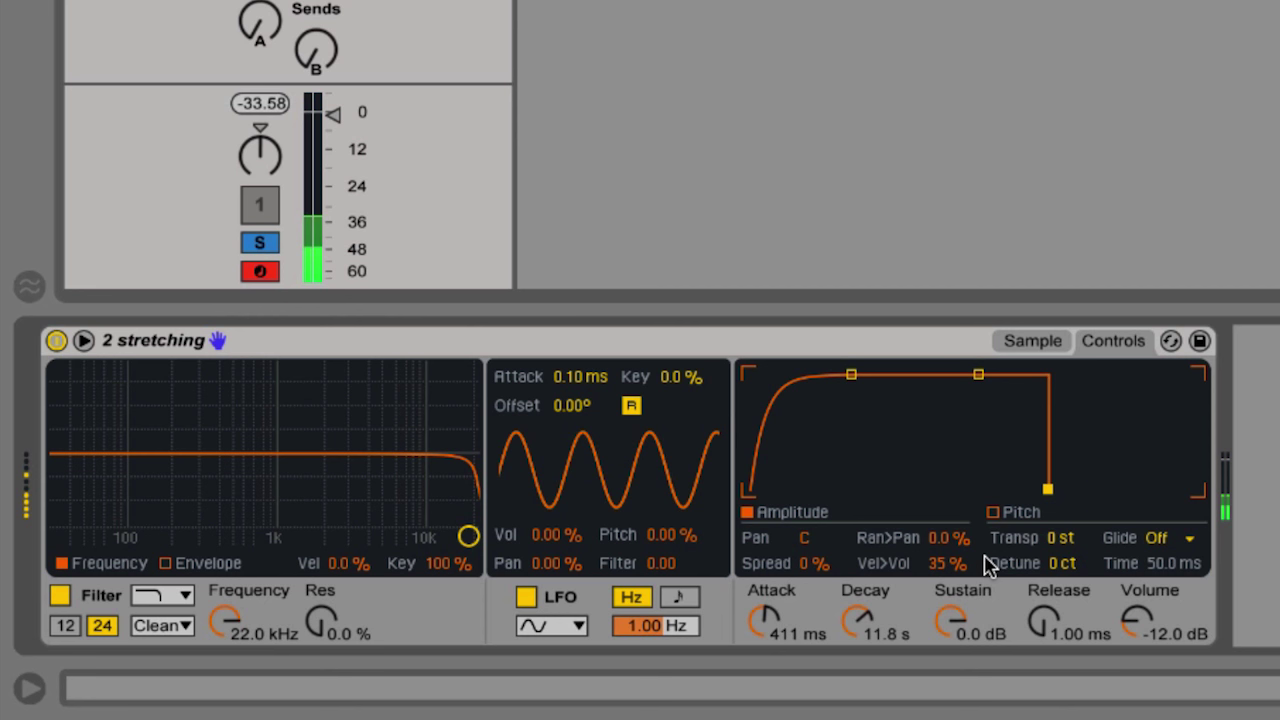
{"action": "left_click_drag", "start_coordinate": [1048, 489], "coordinate": [1143, 497]}
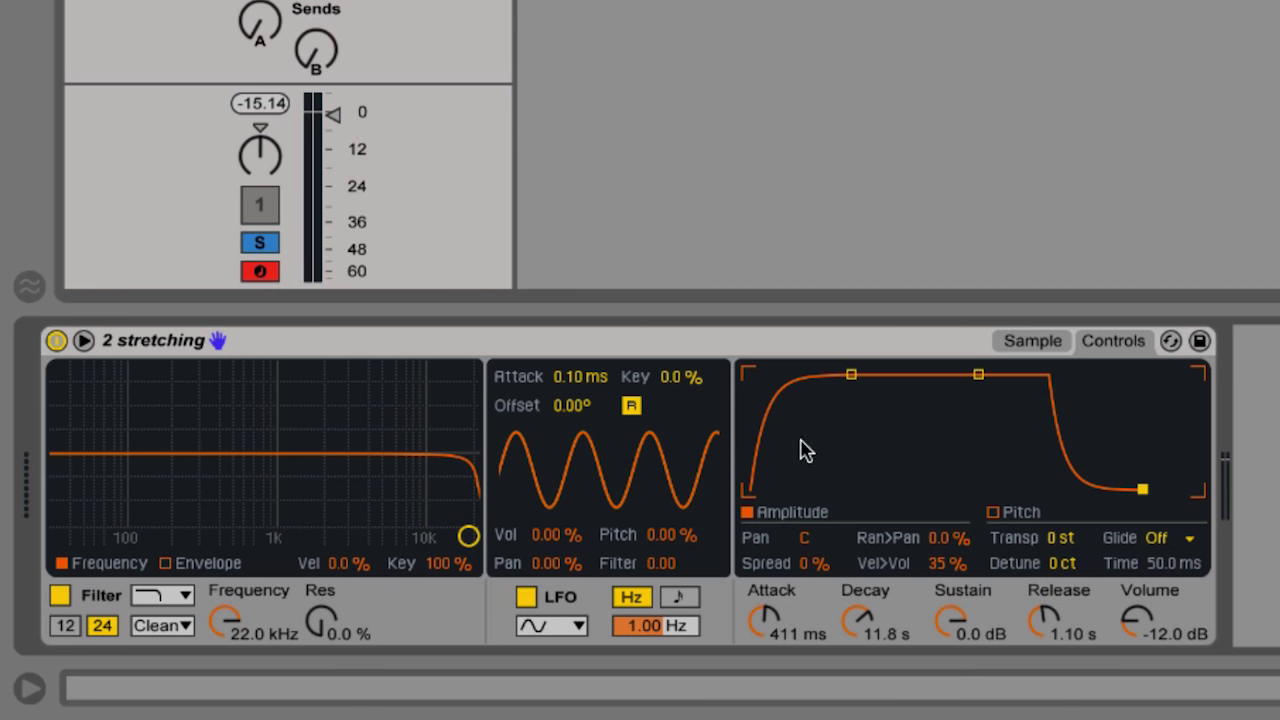
Lower the filter cutoff and give the filter envelope a slower attack.
{"action": "left_click_drag", "start_coordinate": [259, 588], "coordinate": [259, 680]}
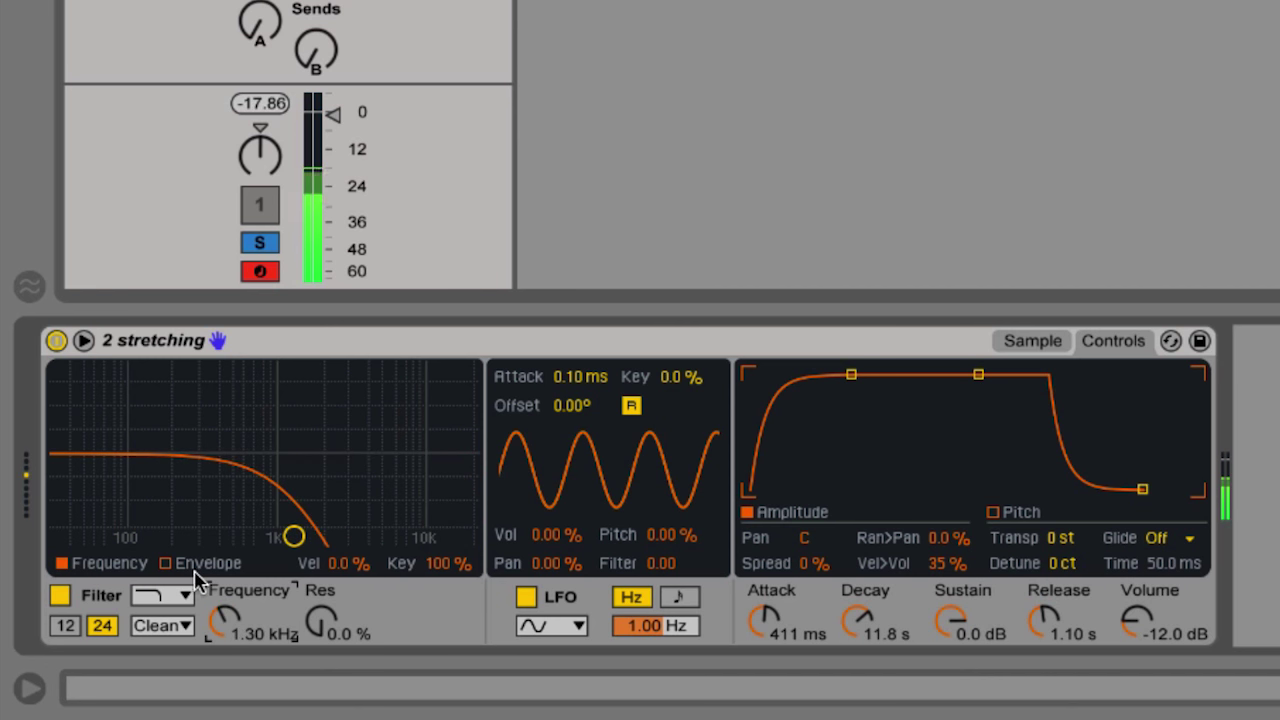
{"action": "left_click", "coordinate": [192, 572]}
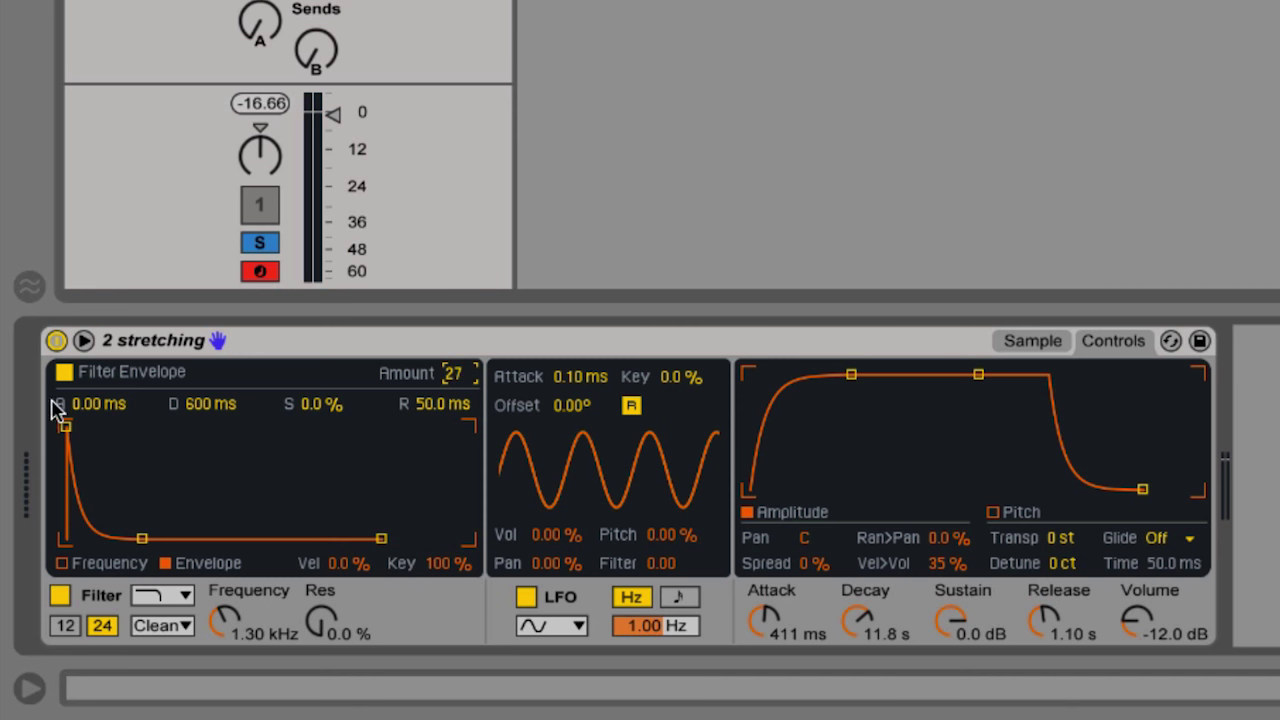
{"action": "left_click_drag", "start_coordinate": [66, 424], "coordinate": [152, 427]}
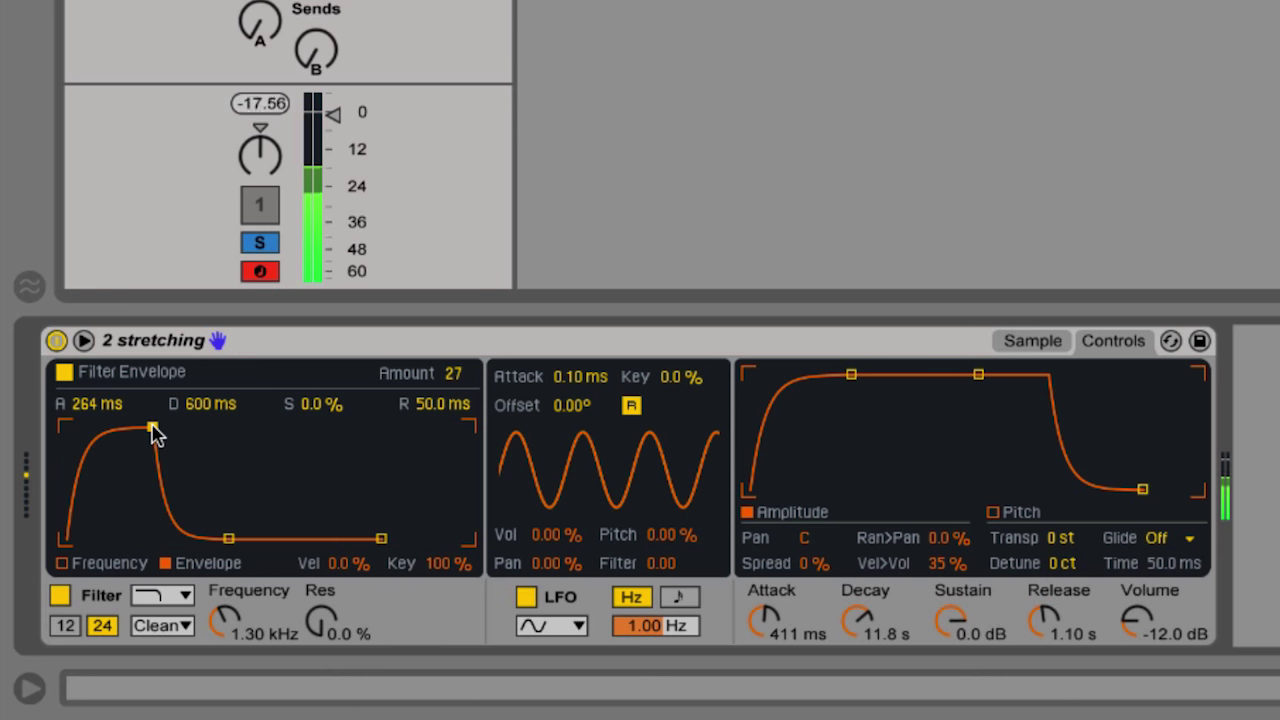
{"action": "left_click_drag", "start_coordinate": [452, 378], "coordinate": [452, 395]}
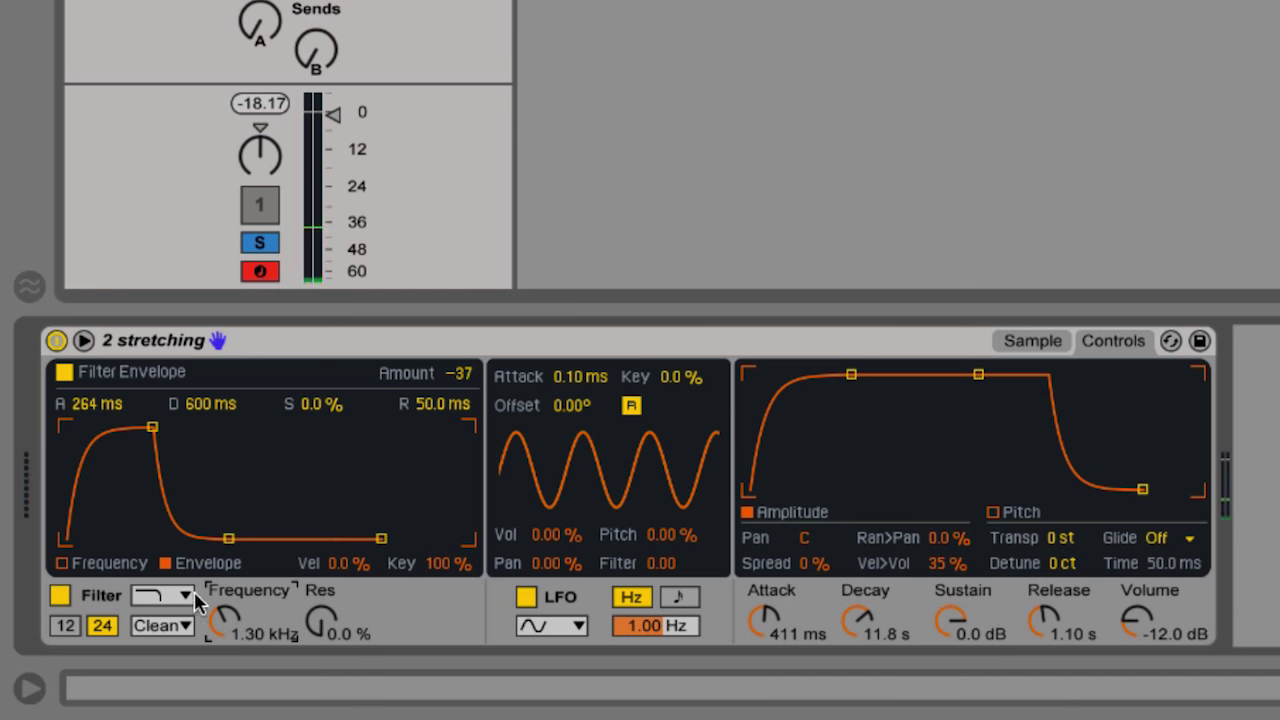
Set the filter envelope to 100% sustain, 2.12 s decay and amount 48.
{"action": "left_click", "coordinate": [234, 405]}
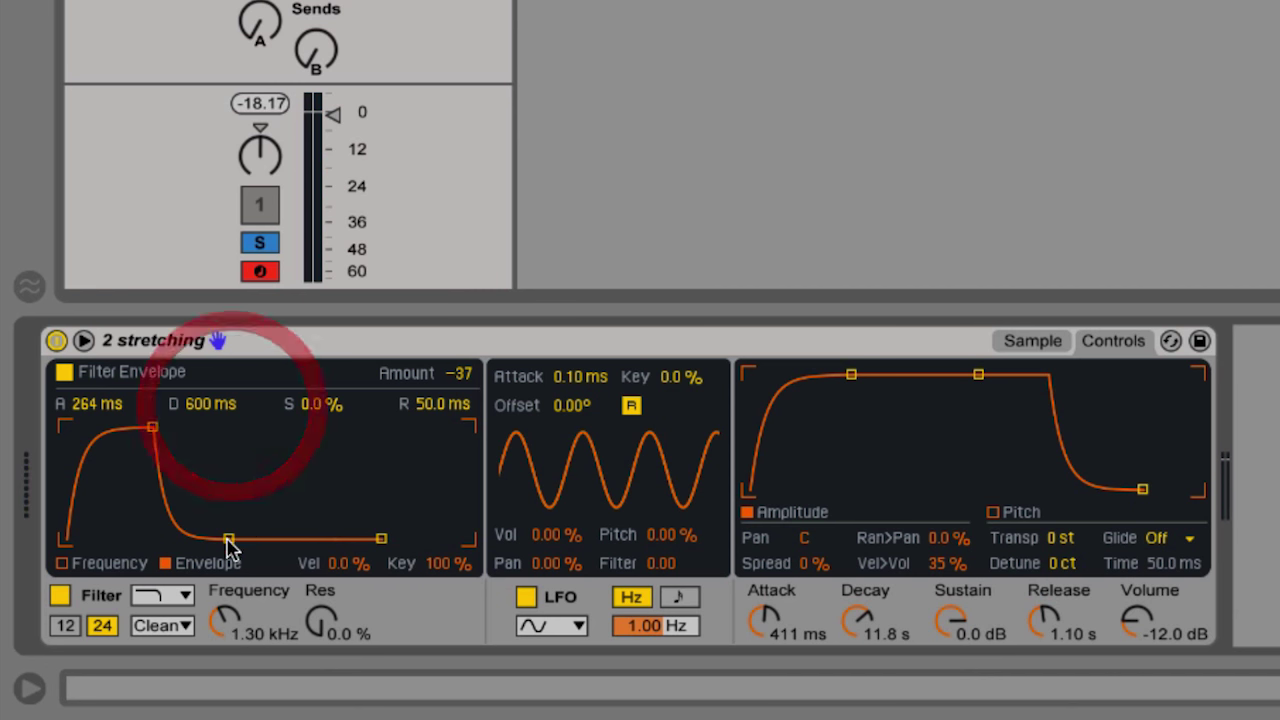
{"action": "left_click_drag", "start_coordinate": [228, 539], "coordinate": [246, 428]}
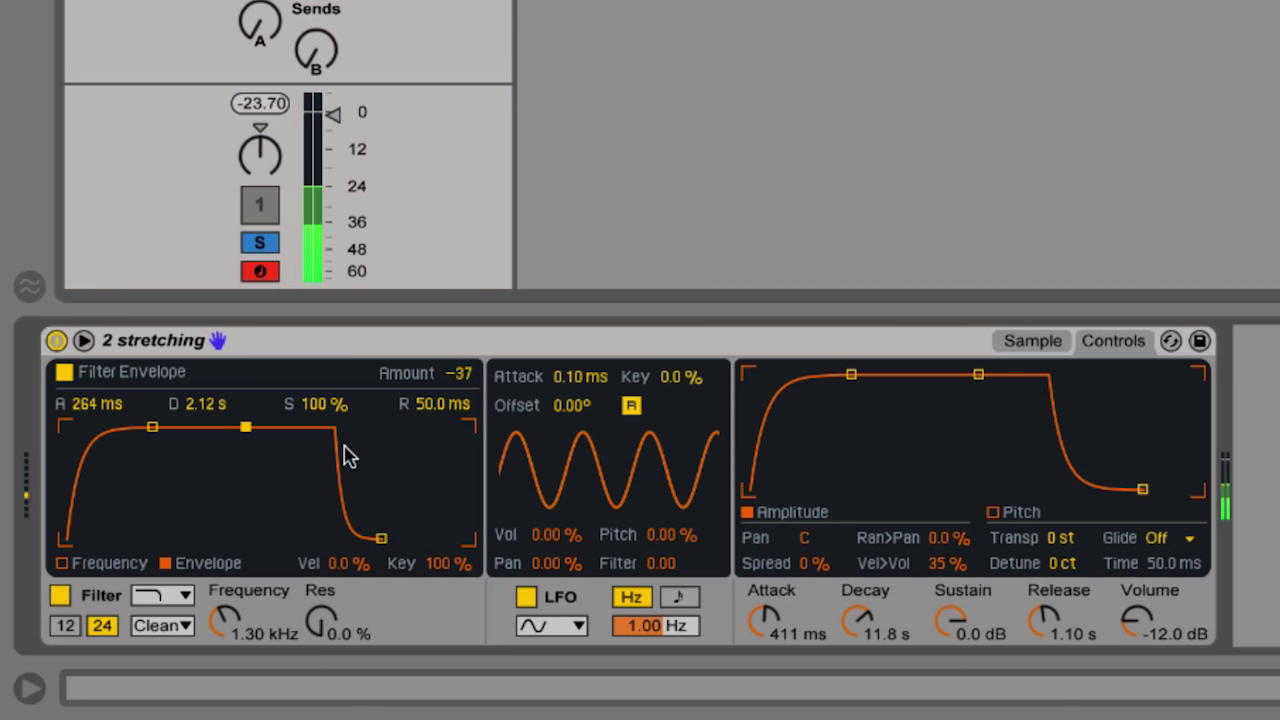
{"action": "scroll", "coordinate": [455, 376], "scroll_direction": "down", "scroll_amount": 20}
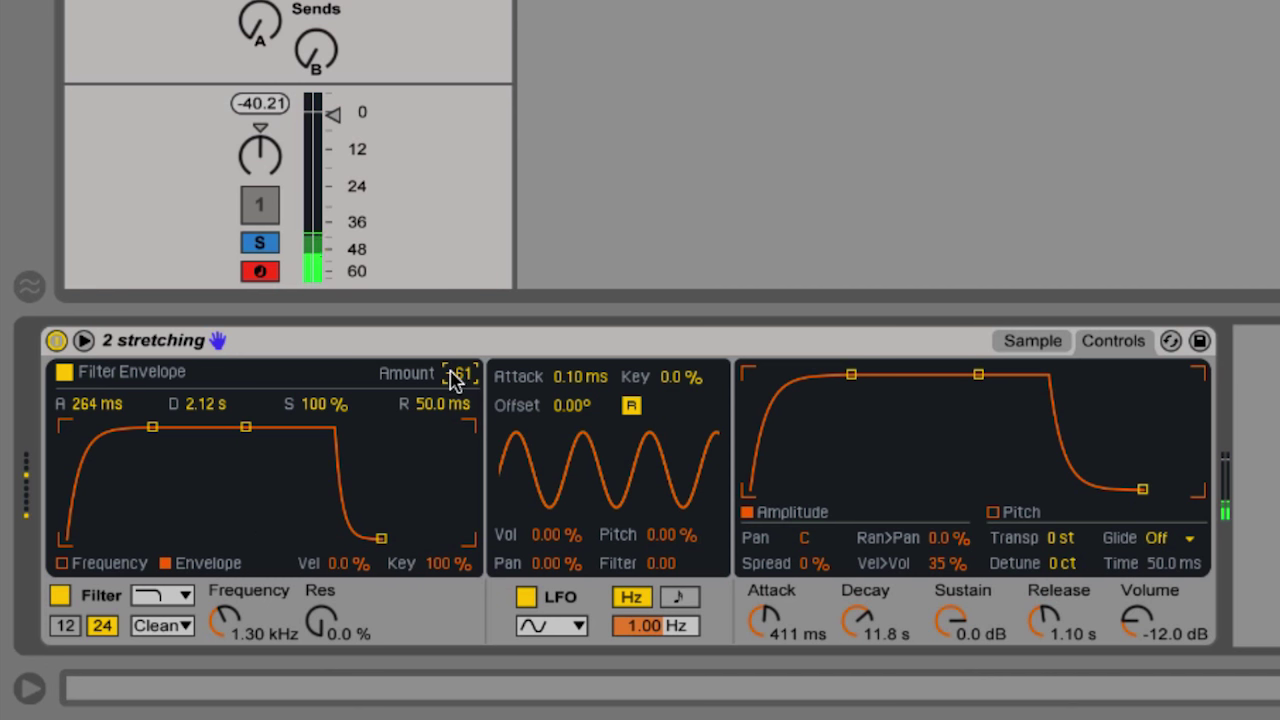
{"action": "scroll", "coordinate": [226, 621], "scroll_direction": "up", "scroll_amount": 15}
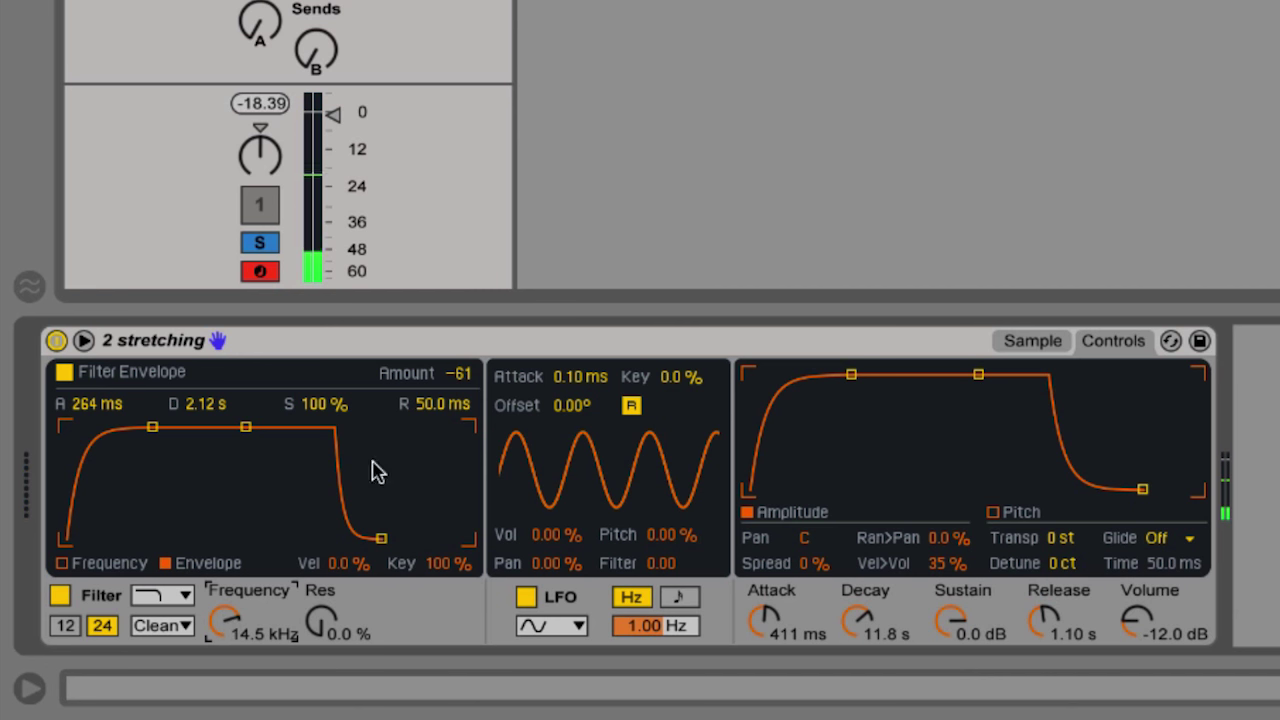
{"action": "left_click_drag", "start_coordinate": [463, 374], "coordinate": [463, 330]}
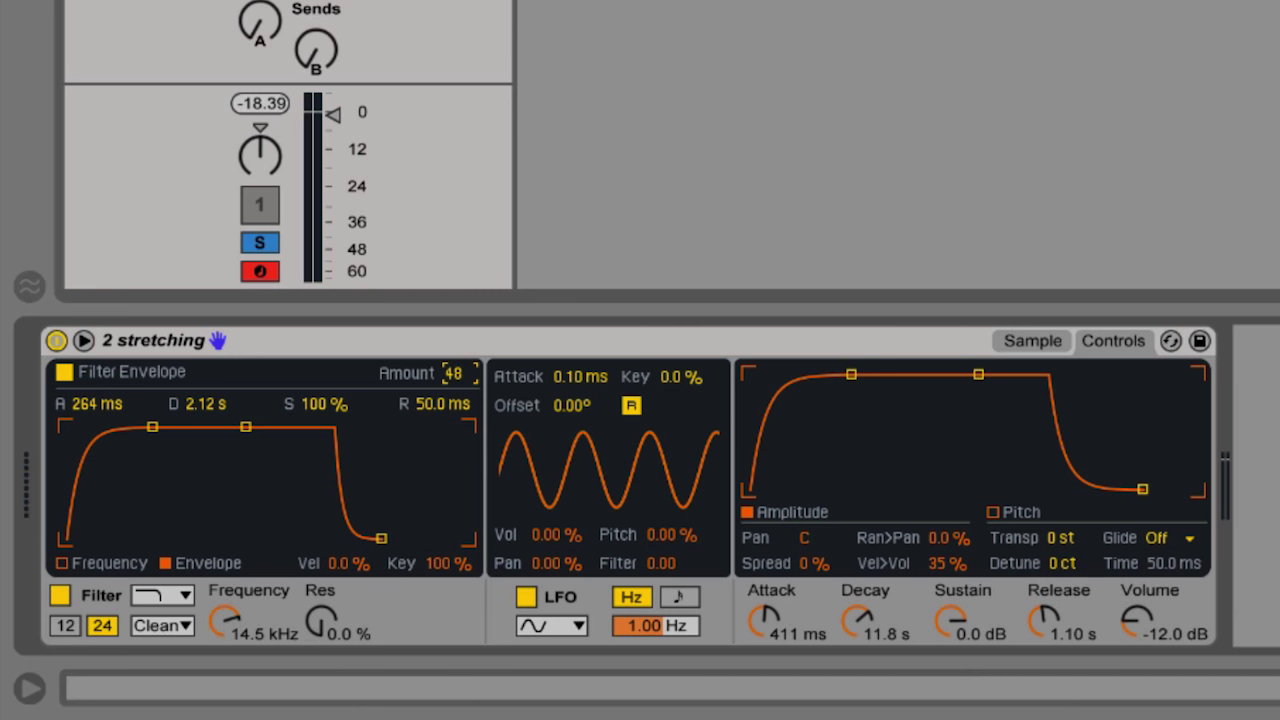
{"action": "scroll", "coordinate": [212, 610], "scroll_direction": "down", "scroll_amount": 20}
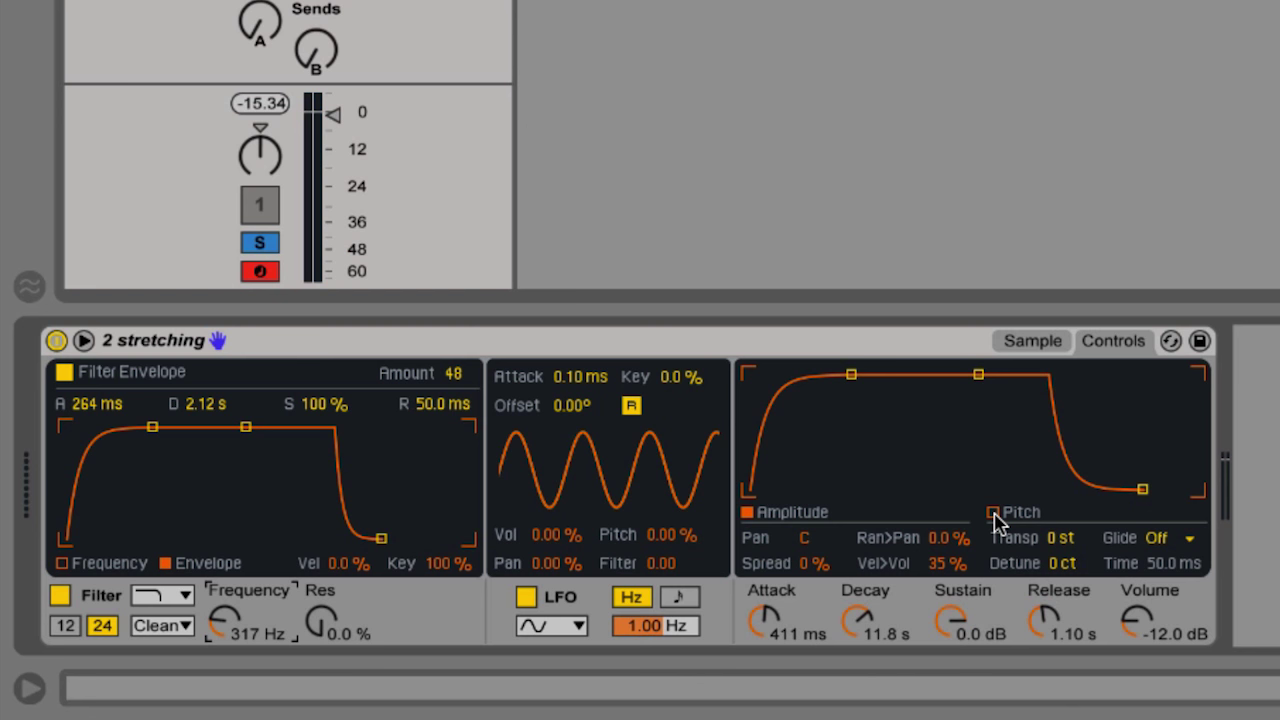
Switch the sample's warp mode to Complex Pro.
{"action": "left_click", "coordinate": [994, 514]}
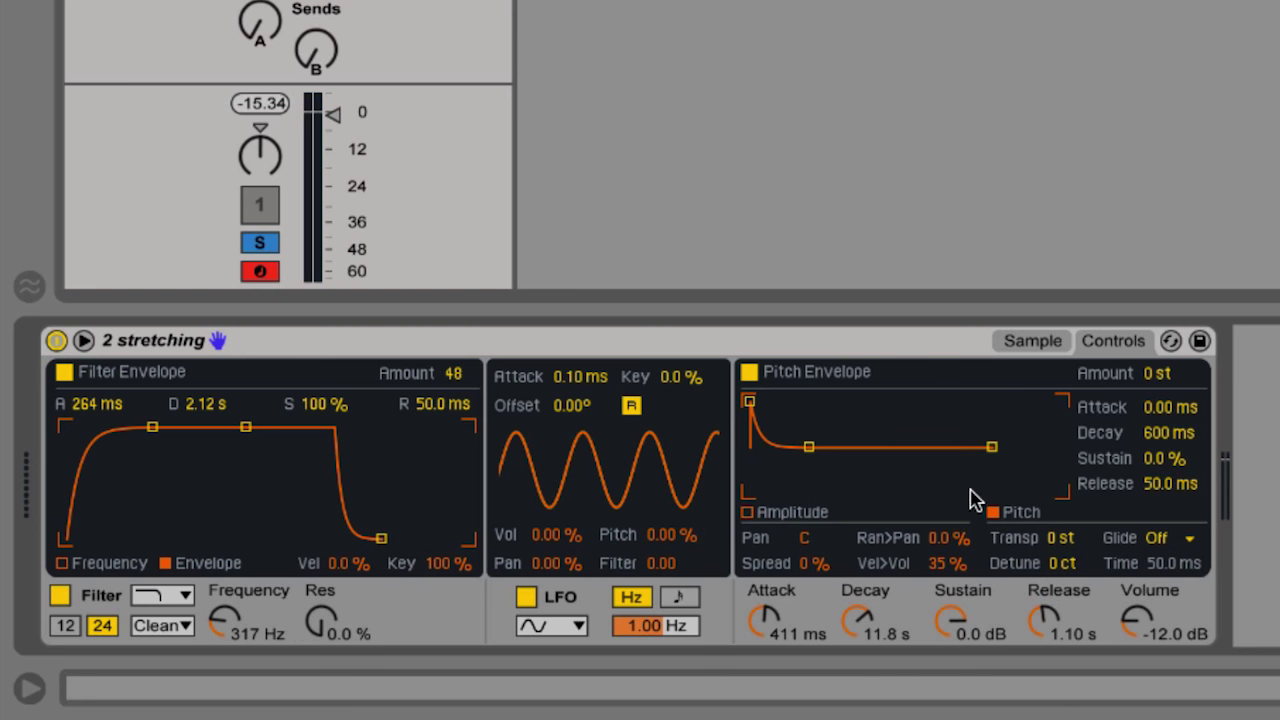
{"action": "left_click", "coordinate": [1047, 342]}
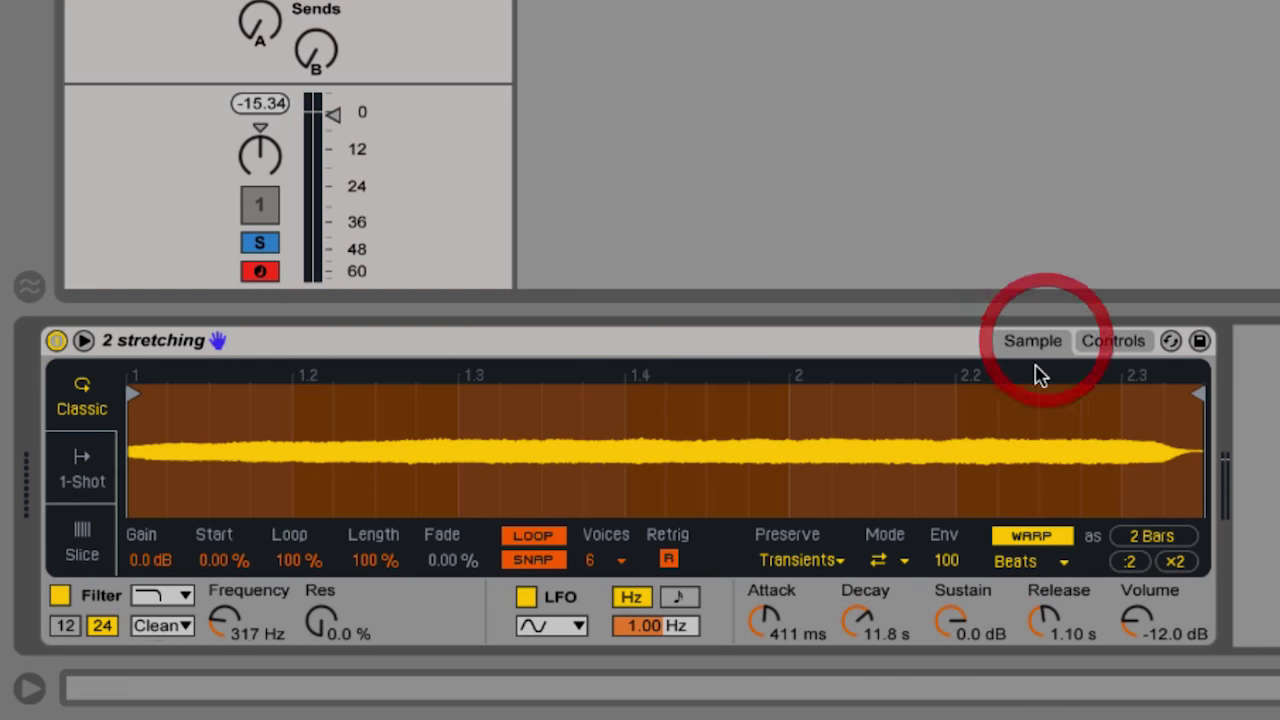
{"action": "left_click", "coordinate": [1015, 561]}
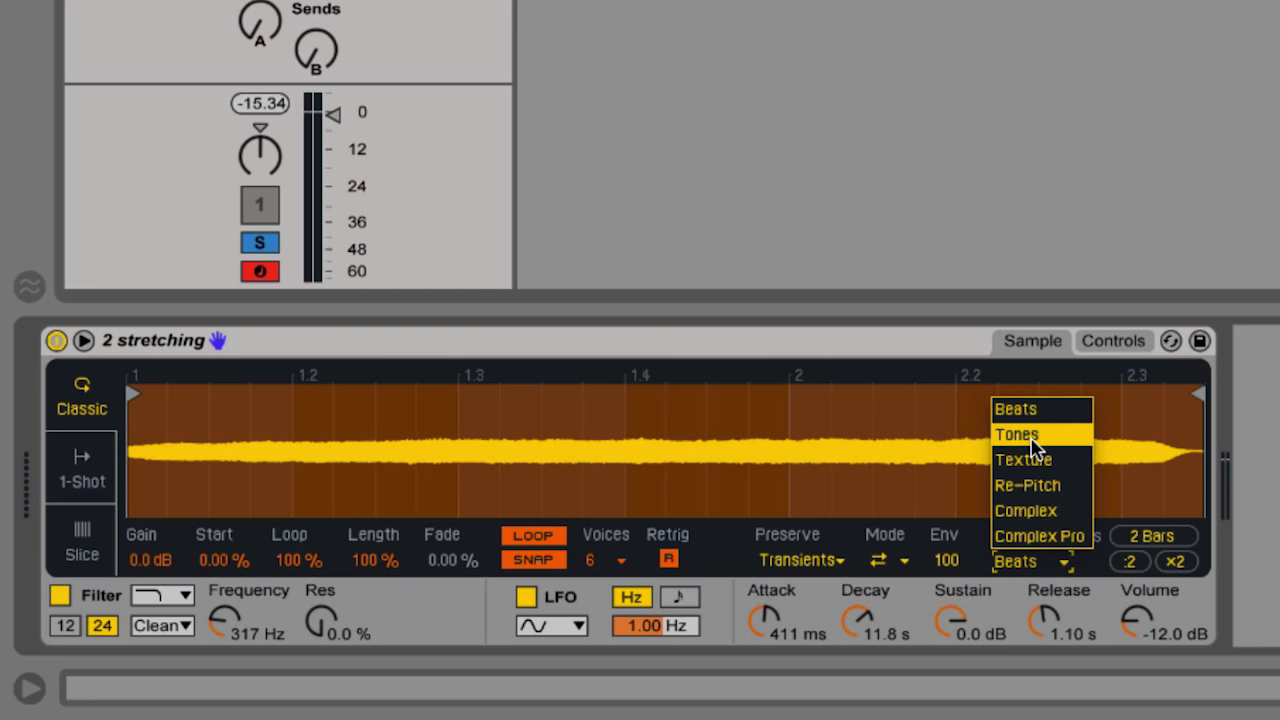
{"action": "left_click", "coordinate": [1045, 536]}
Open the filter to 22.0 kHz and set pitch envelope decay 11.8 s, amount −23 st.
{"action": "left_click", "coordinate": [1110, 341]}
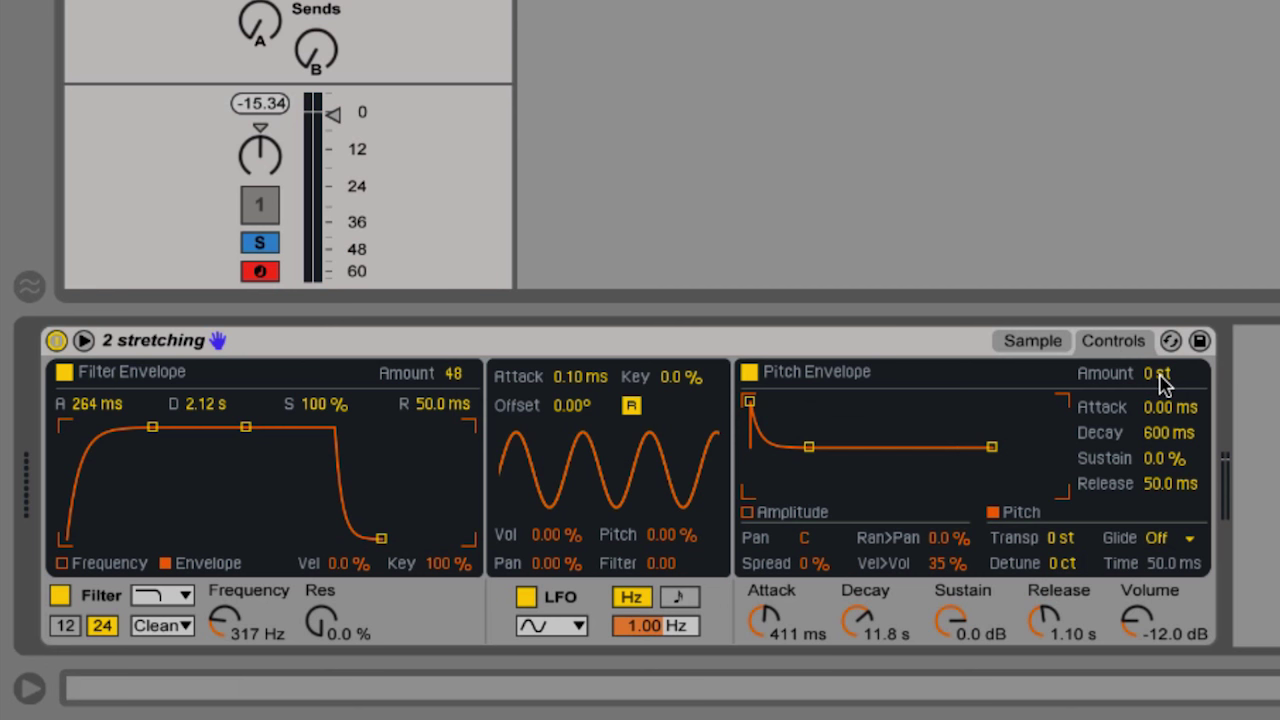
{"action": "left_click_drag", "start_coordinate": [1165, 374], "coordinate": [1165, 350]}
{"action": "scroll", "coordinate": [1163, 378], "scroll_direction": "up", "scroll_amount": 9}
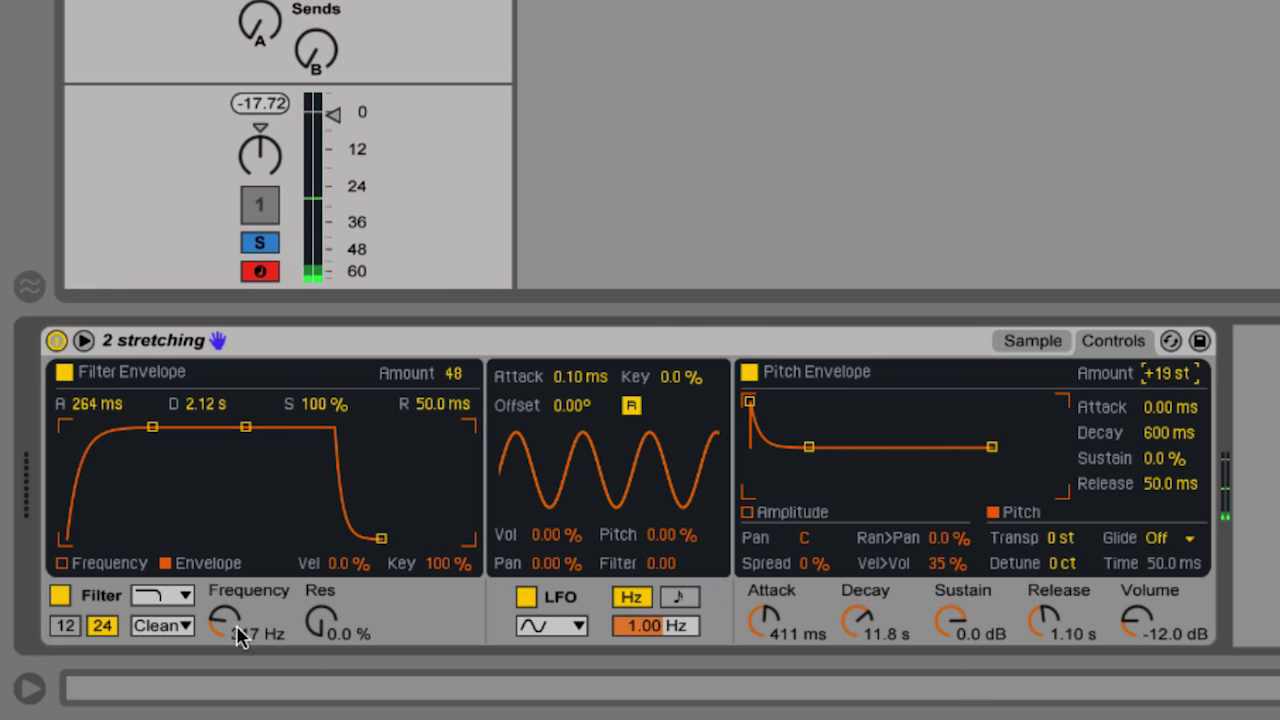
{"action": "left_click_drag", "start_coordinate": [237, 631], "coordinate": [237, 560]}
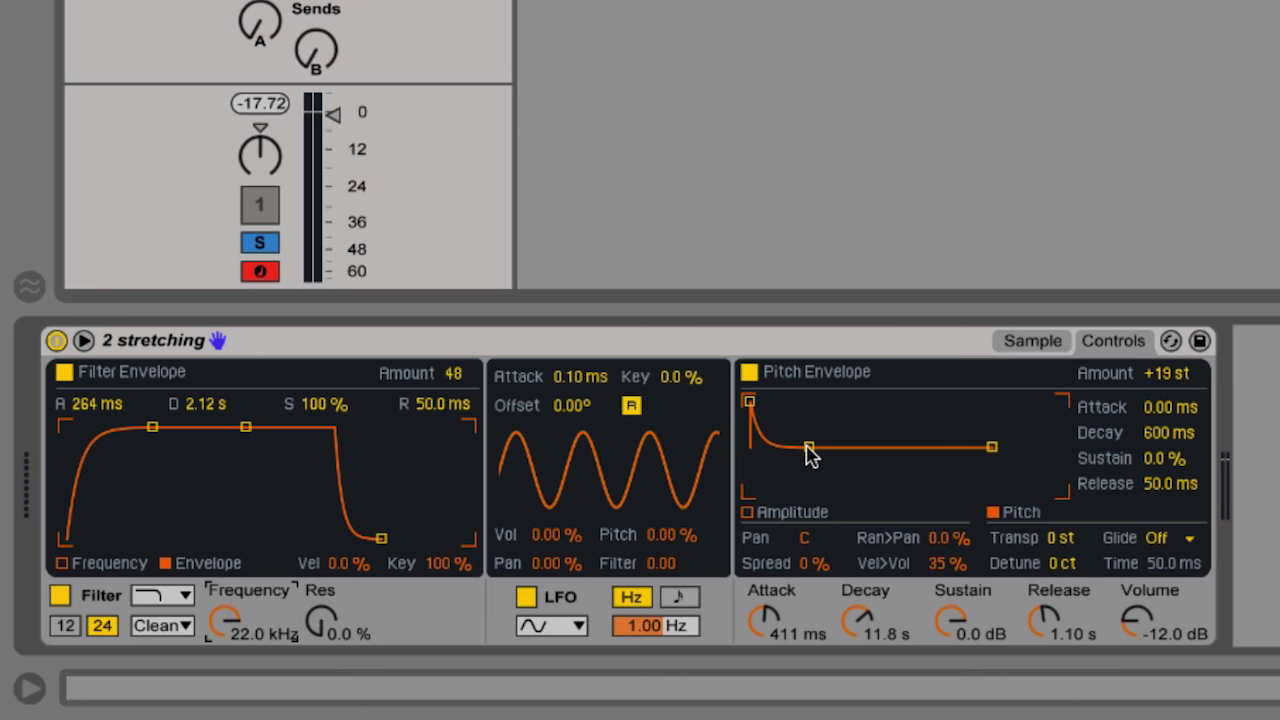
{"action": "left_click_drag", "start_coordinate": [810, 455], "coordinate": [827, 478]}
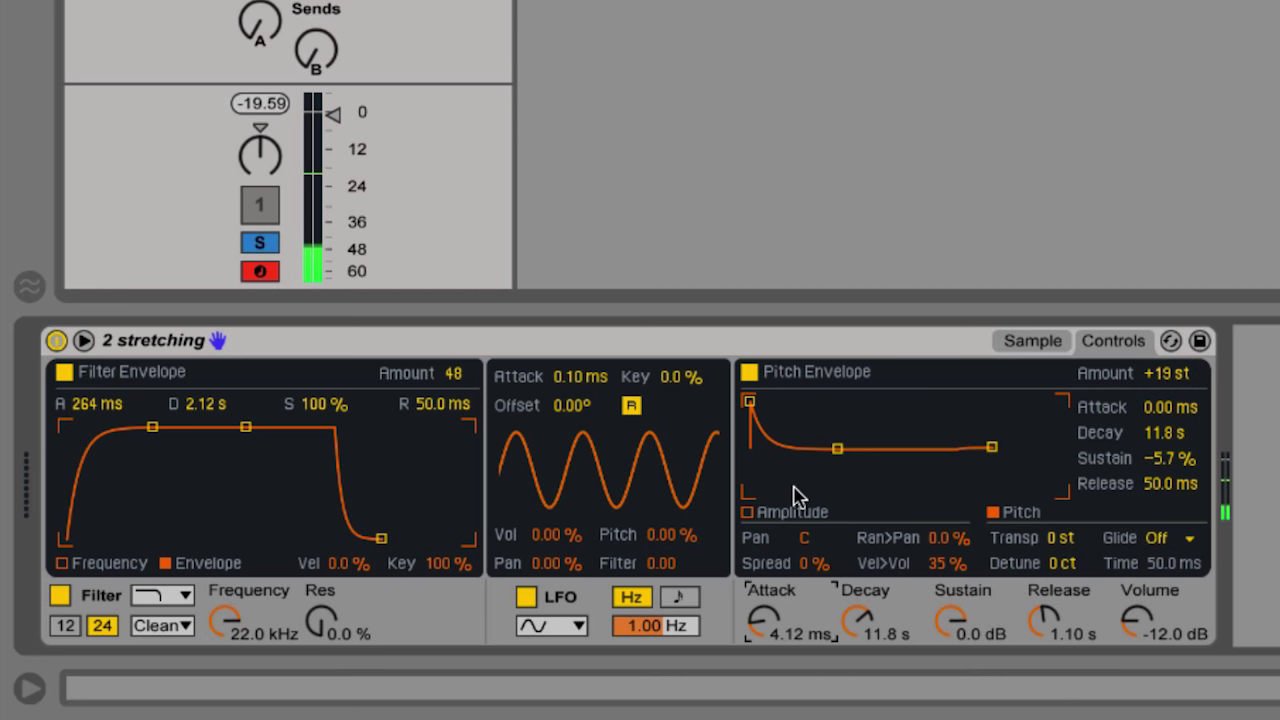
{"action": "left_click_drag", "start_coordinate": [1167, 373], "coordinate": [1167, 391]}
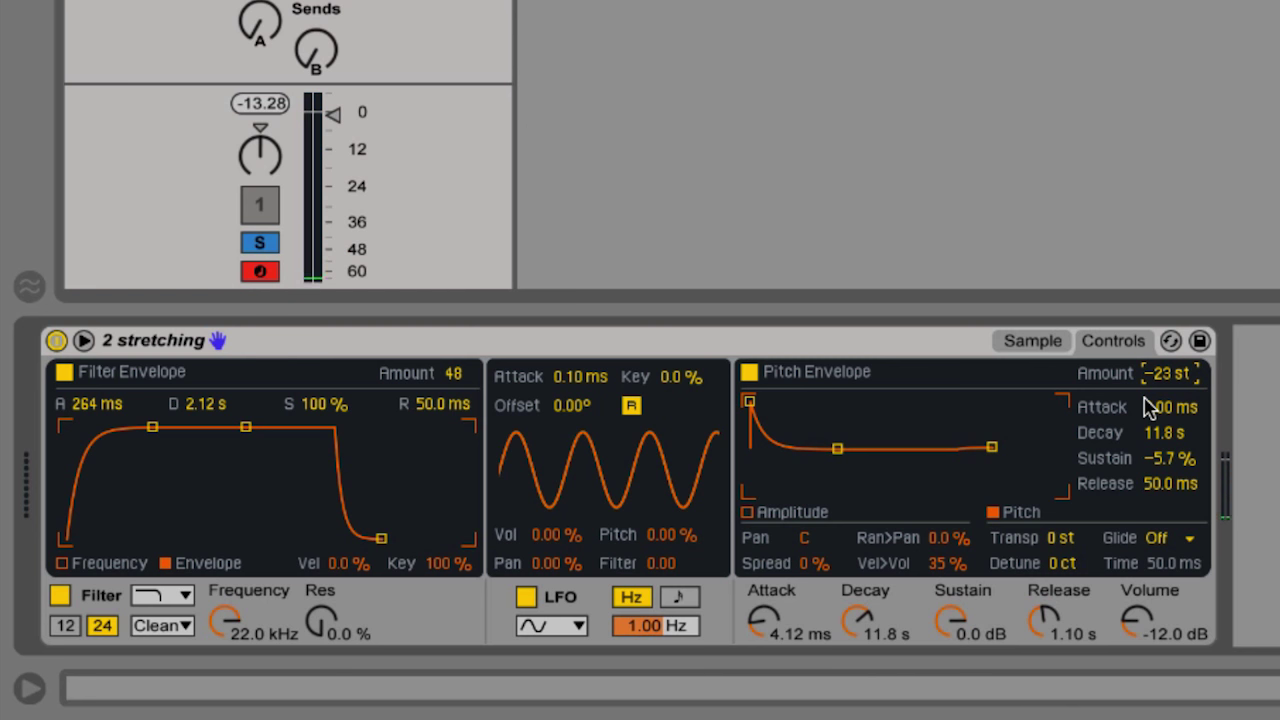
{"action": "left_click", "coordinate": [1033, 343]}
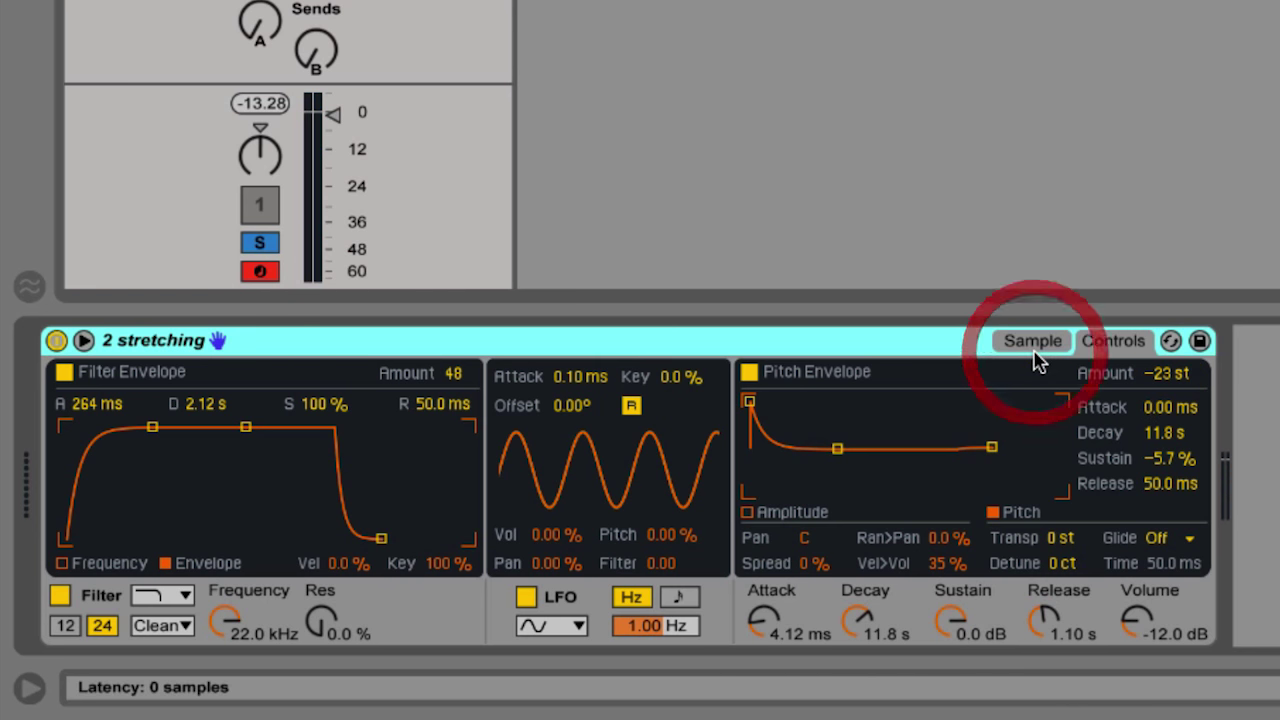
{"action": "left_click", "coordinate": [1040, 341]}
{"action": "left_click", "coordinate": [1020, 561]}
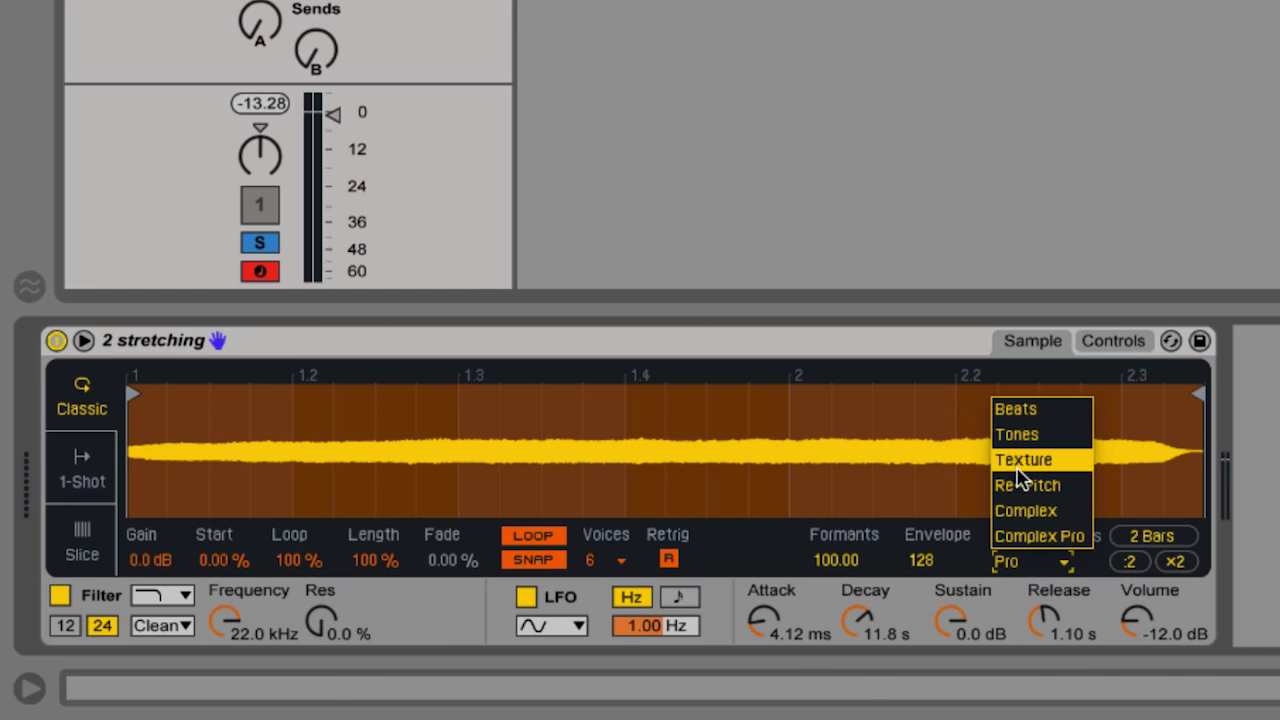
{"action": "left_click", "coordinate": [1016, 435]}
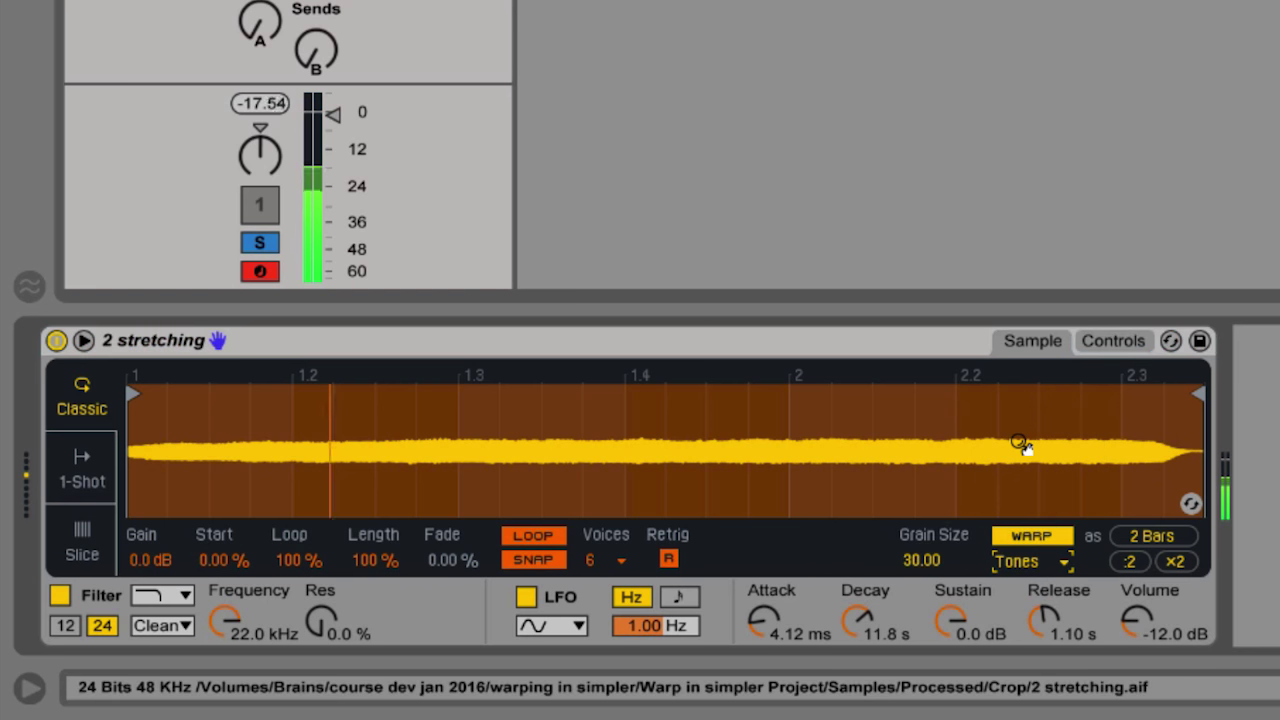
{"action": "left_click", "coordinate": [1018, 560]}
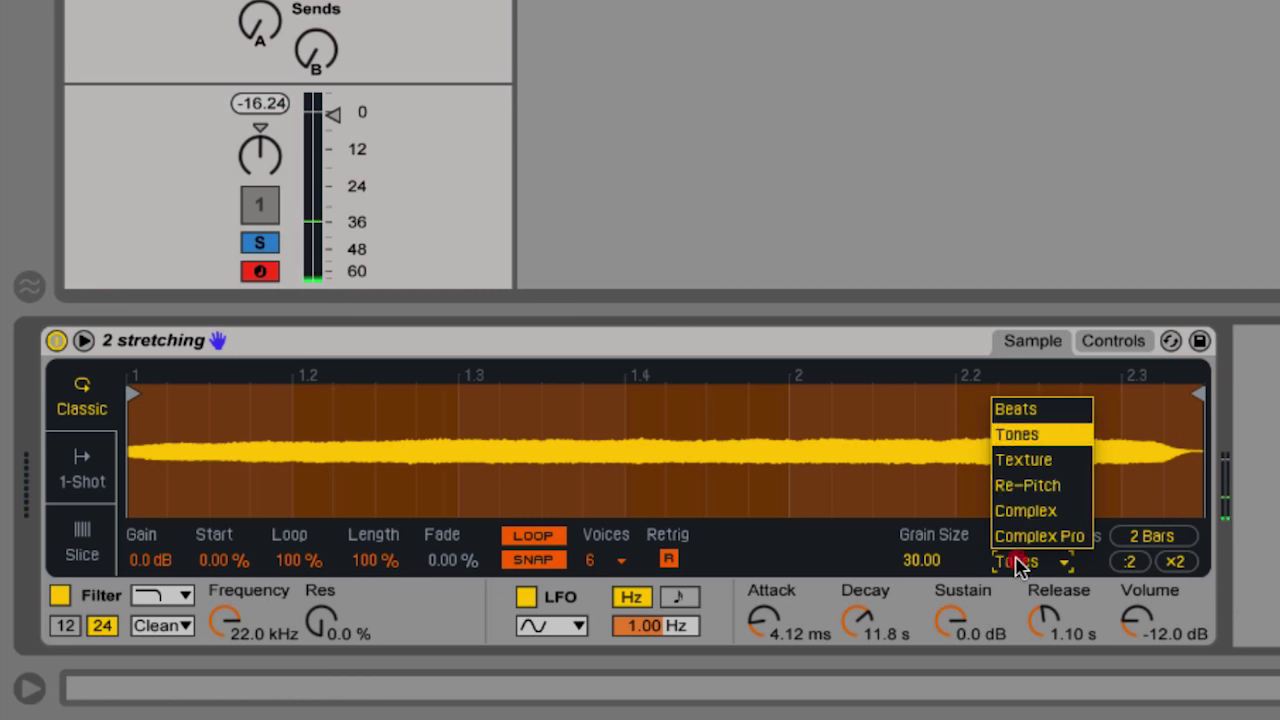
{"action": "left_click", "coordinate": [1034, 434]}
{"action": "left_click", "coordinate": [1027, 563]}
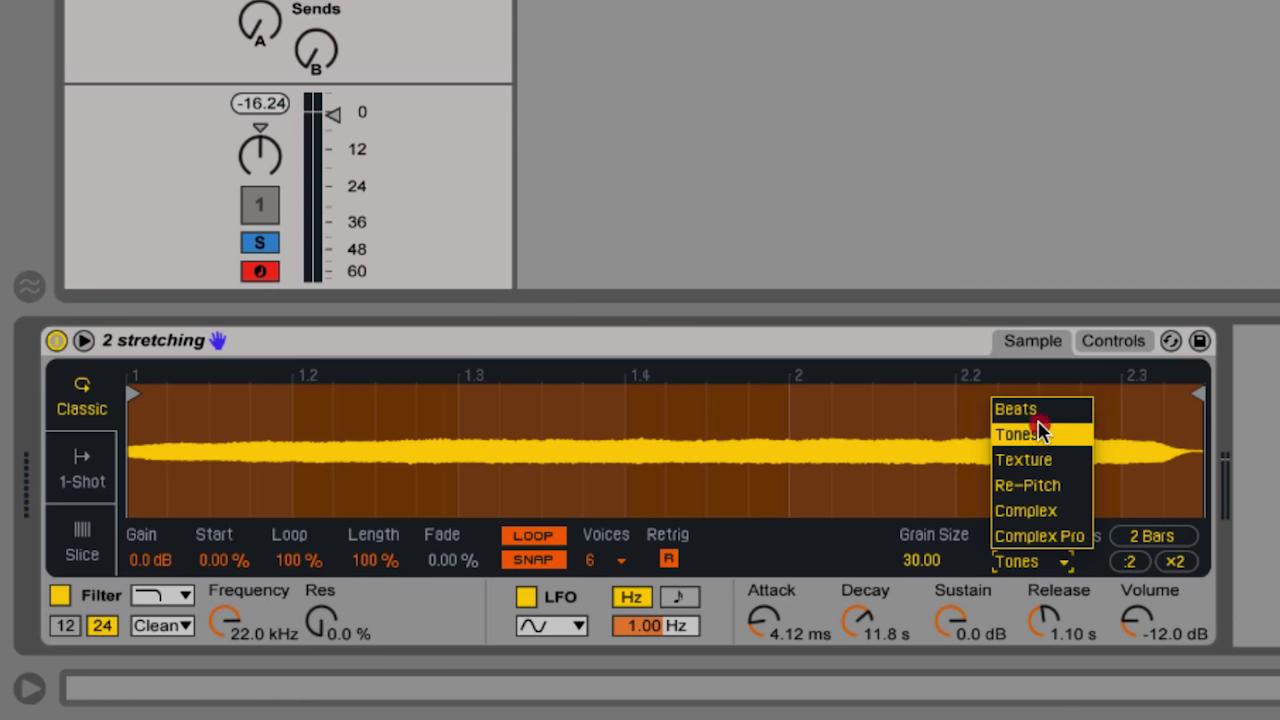
{"action": "left_click", "coordinate": [1045, 409]}
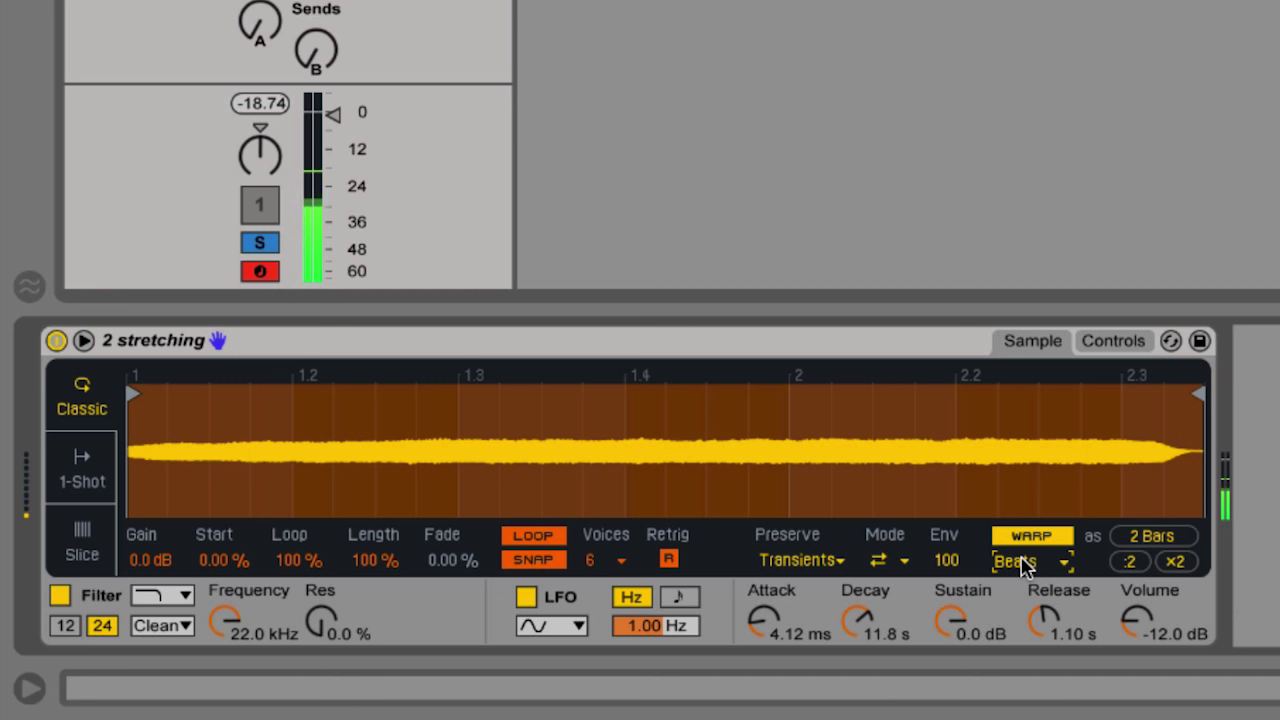
{"action": "left_click", "coordinate": [1014, 561]}
{"action": "left_click", "coordinate": [1034, 486]}
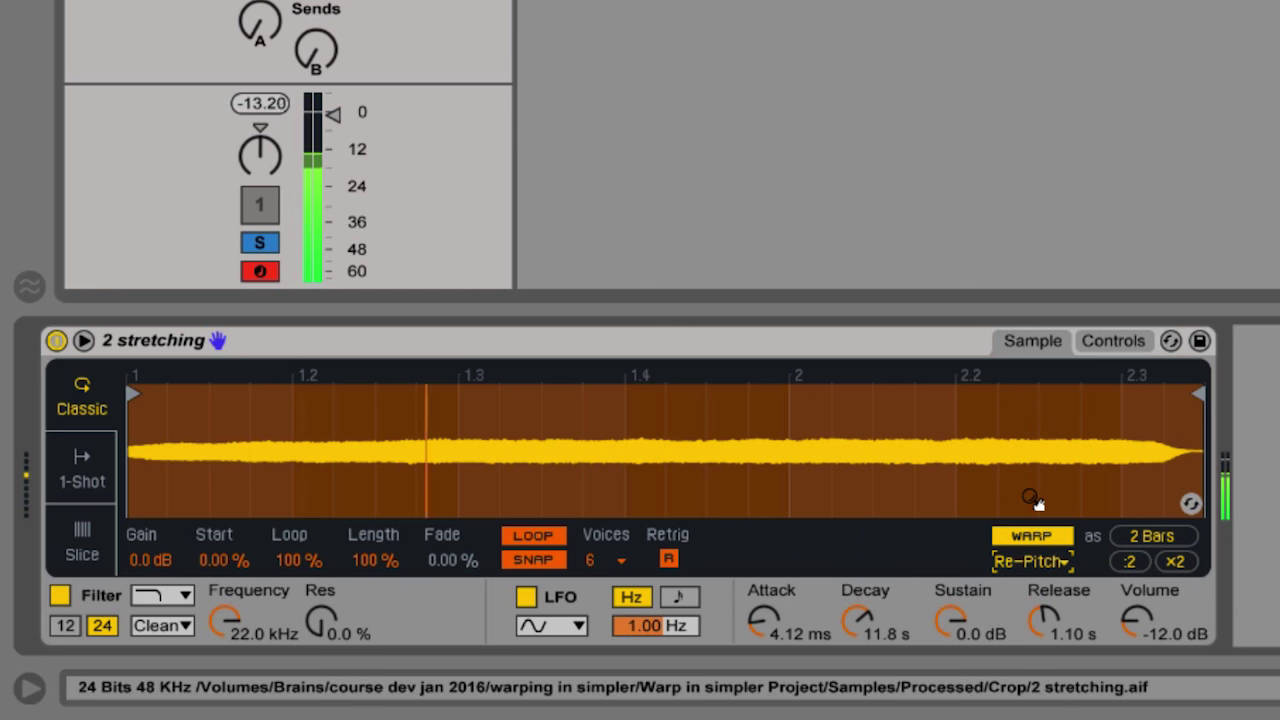
{"action": "left_click", "coordinate": [1018, 561]}
{"action": "left_click", "coordinate": [1018, 545]}
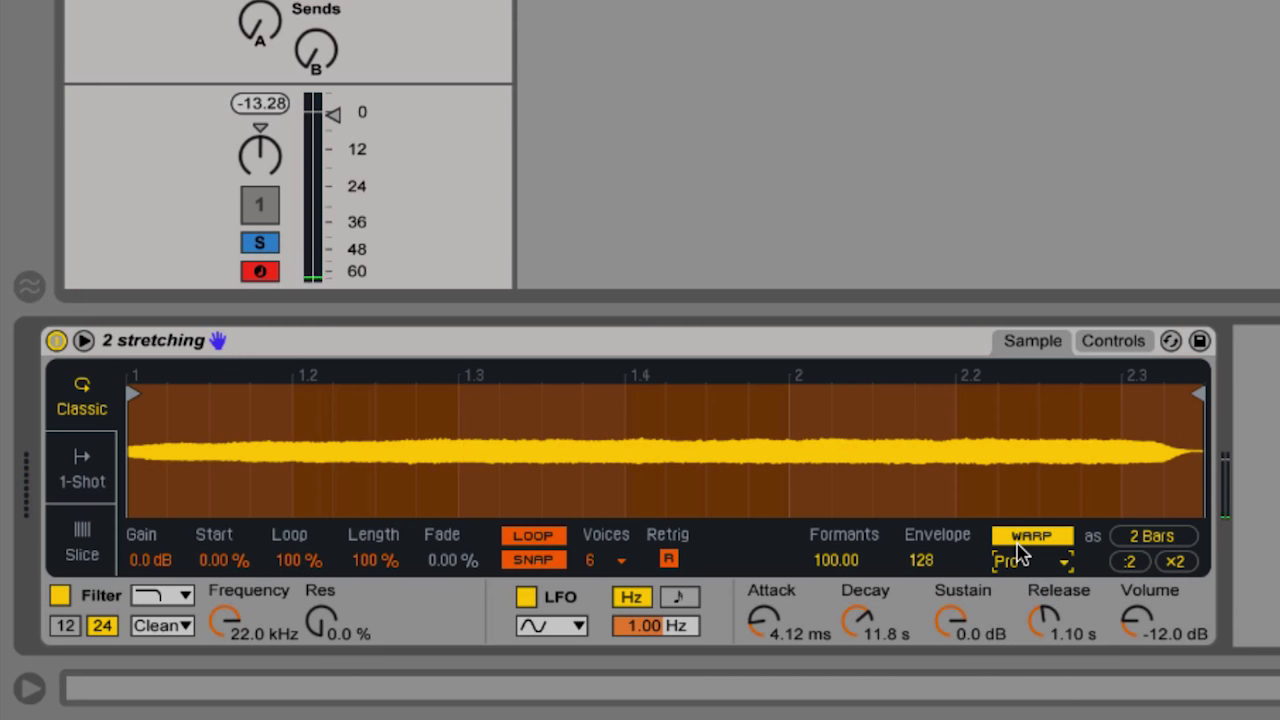
{"action": "left_click", "coordinate": [1113, 341]}
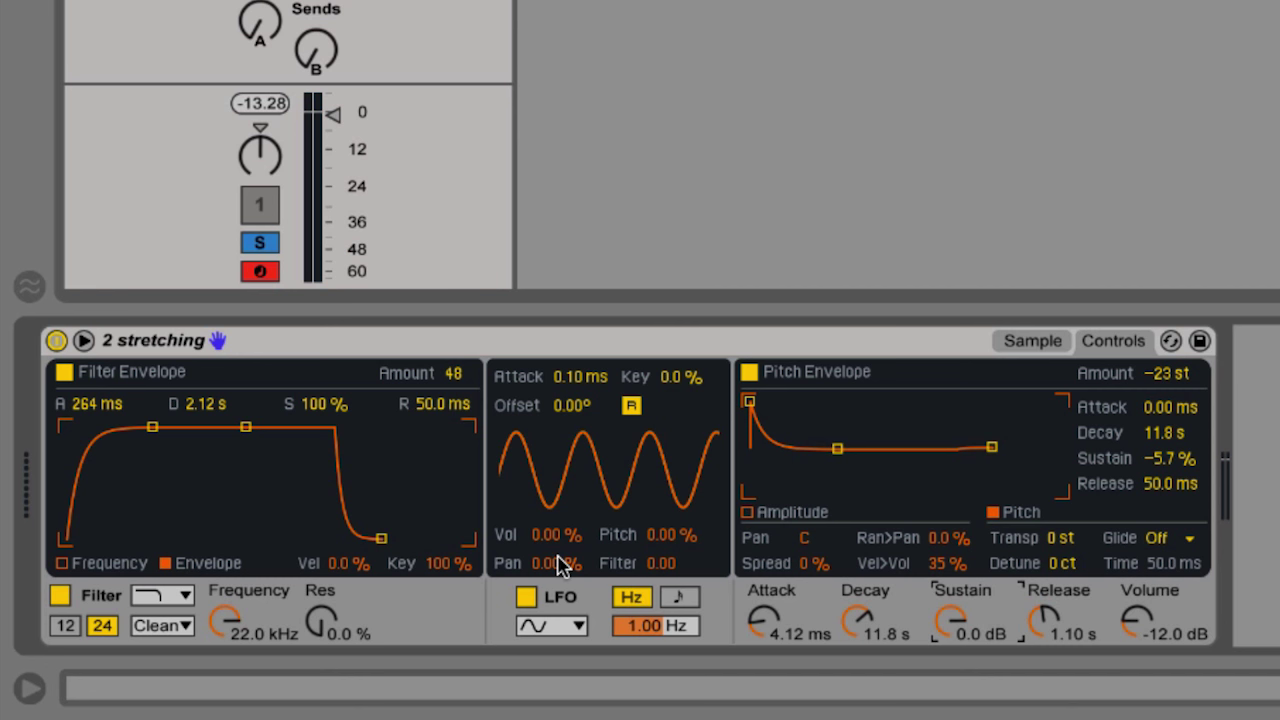
Route the LFO to volume at 100% and speed up its rate for a tremolo.
{"action": "left_click_drag", "start_coordinate": [548, 537], "coordinate": [548, 434]}
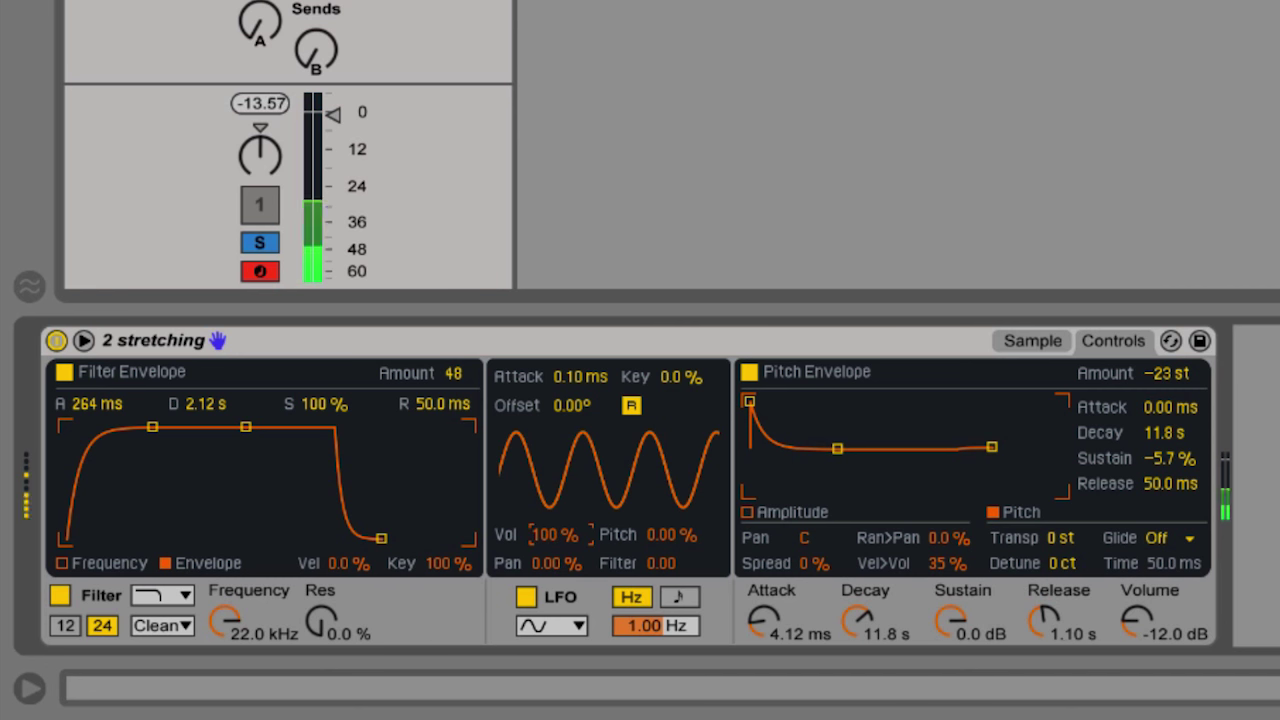
{"action": "left_click_drag", "start_coordinate": [668, 620], "coordinate": [668, 560]}
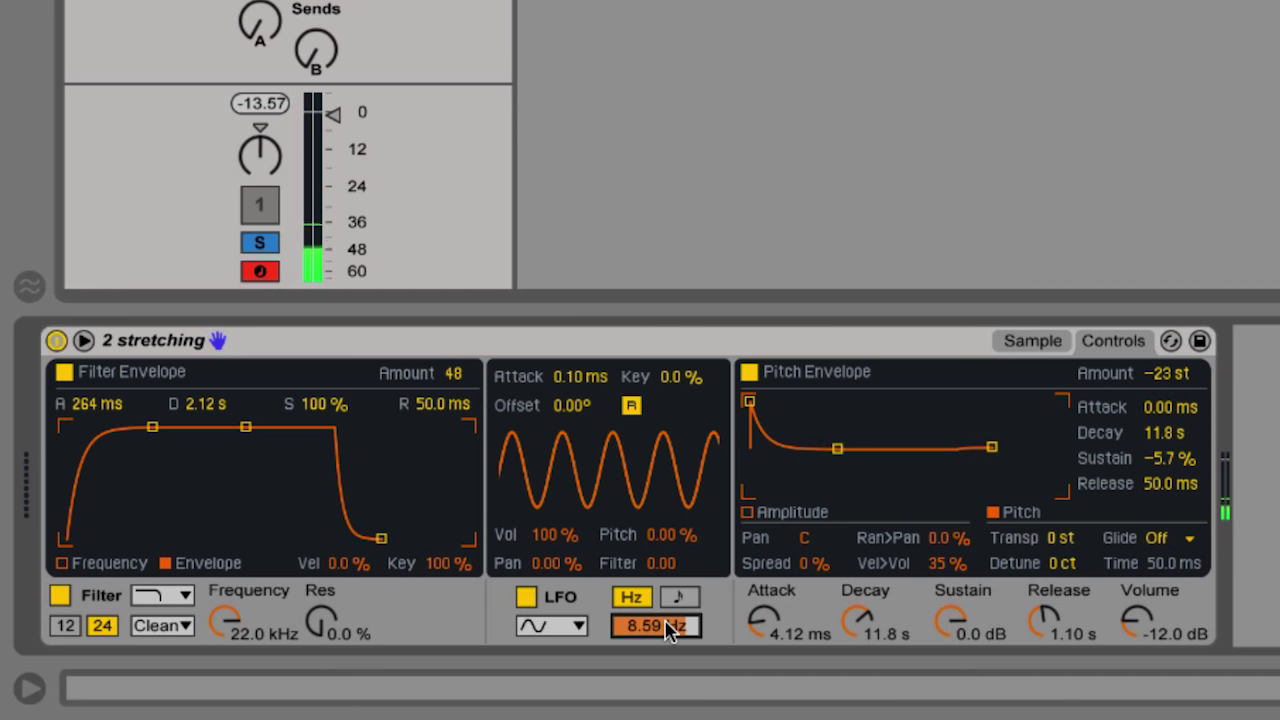
Make the LFO a square wave synced to tempo at a 3/16 rate.
{"action": "left_click", "coordinate": [523, 632]}
{"action": "left_click", "coordinate": [540, 536]}
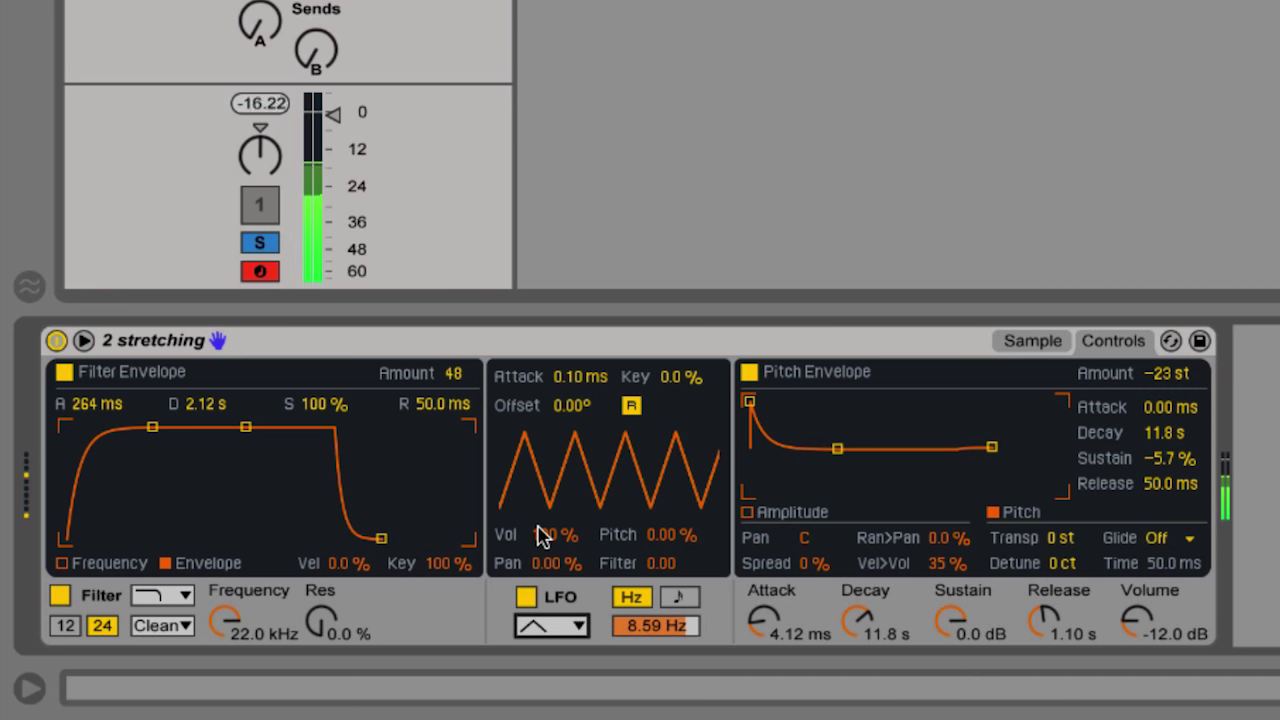
{"action": "left_click", "coordinate": [543, 621]}
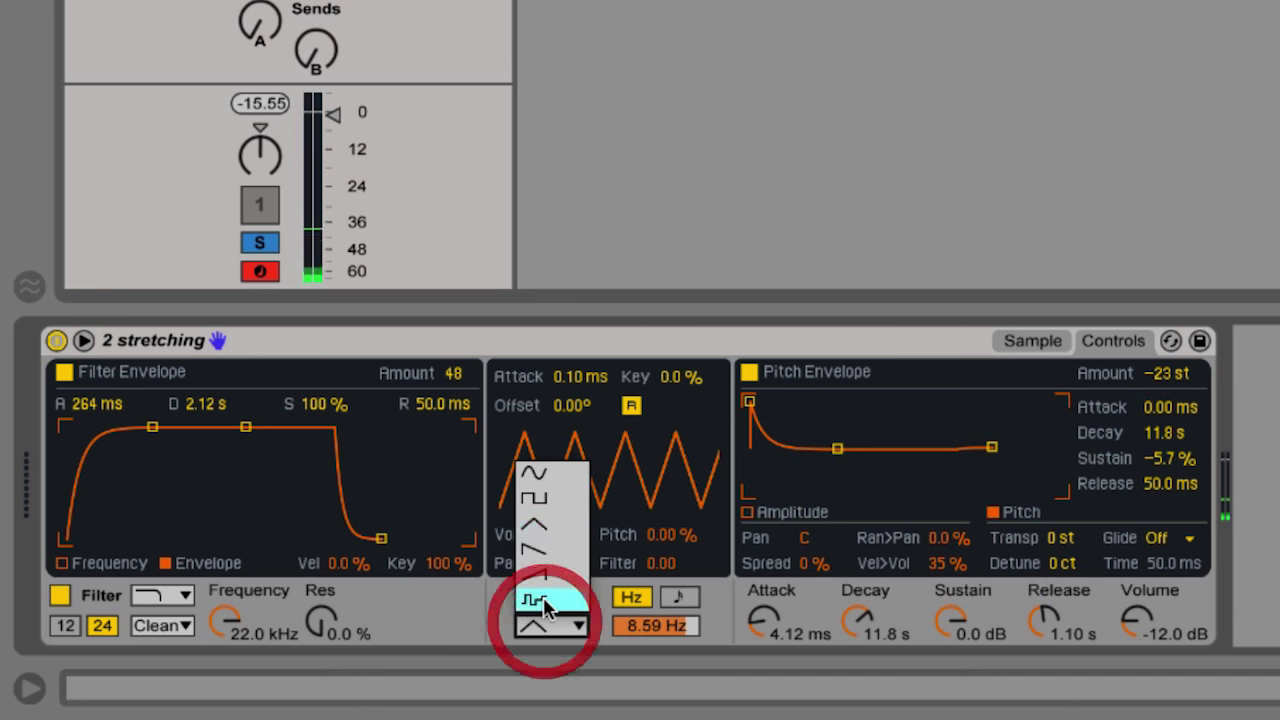
{"action": "left_click", "coordinate": [551, 505]}
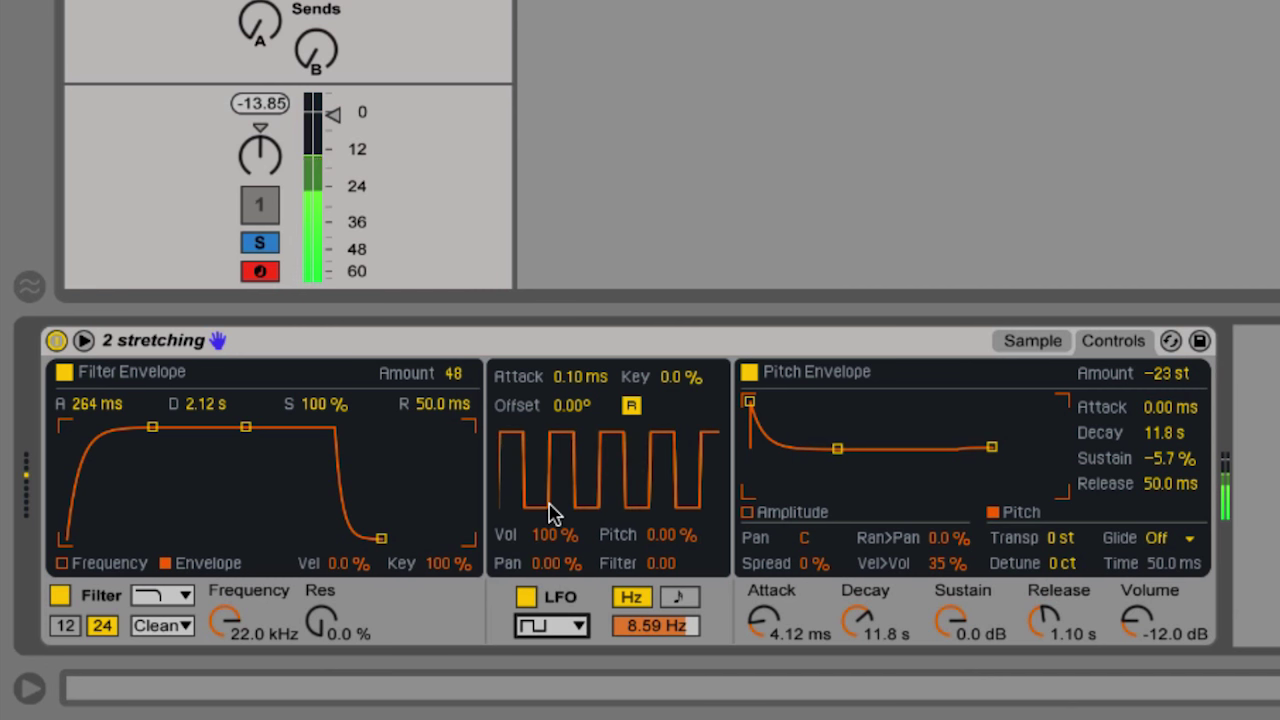
{"action": "left_click", "coordinate": [679, 597]}
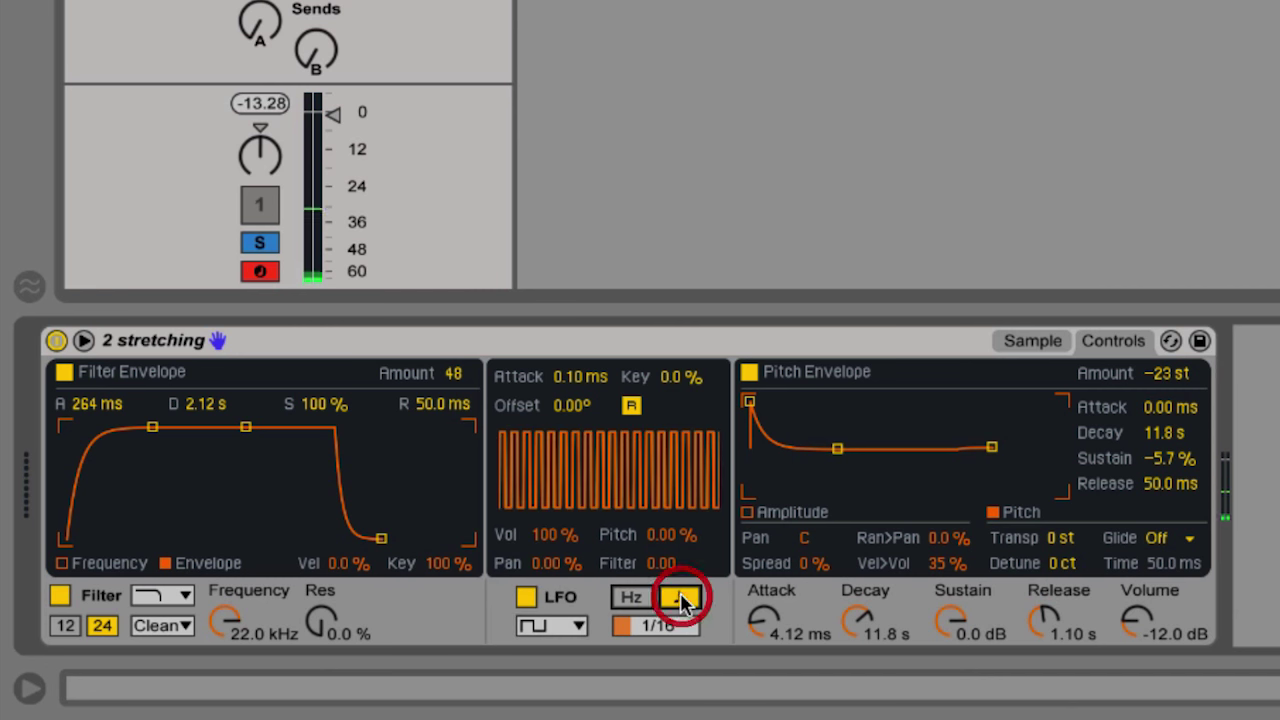
{"action": "left_click_drag", "start_coordinate": [655, 625], "coordinate": [655, 598]}
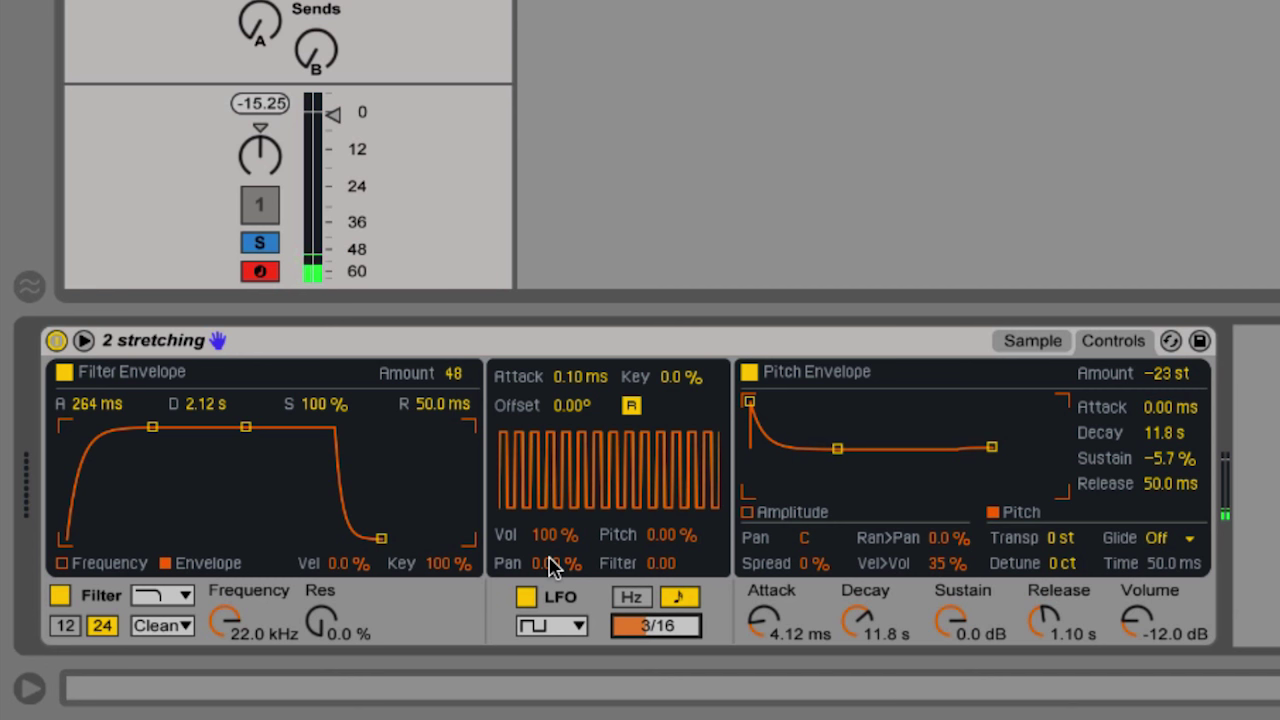
Switch the LFO back to a sine wave and clear its volume modulation to 0%.
{"action": "left_click", "coordinate": [545, 625]}
{"action": "left_click", "coordinate": [558, 476]}
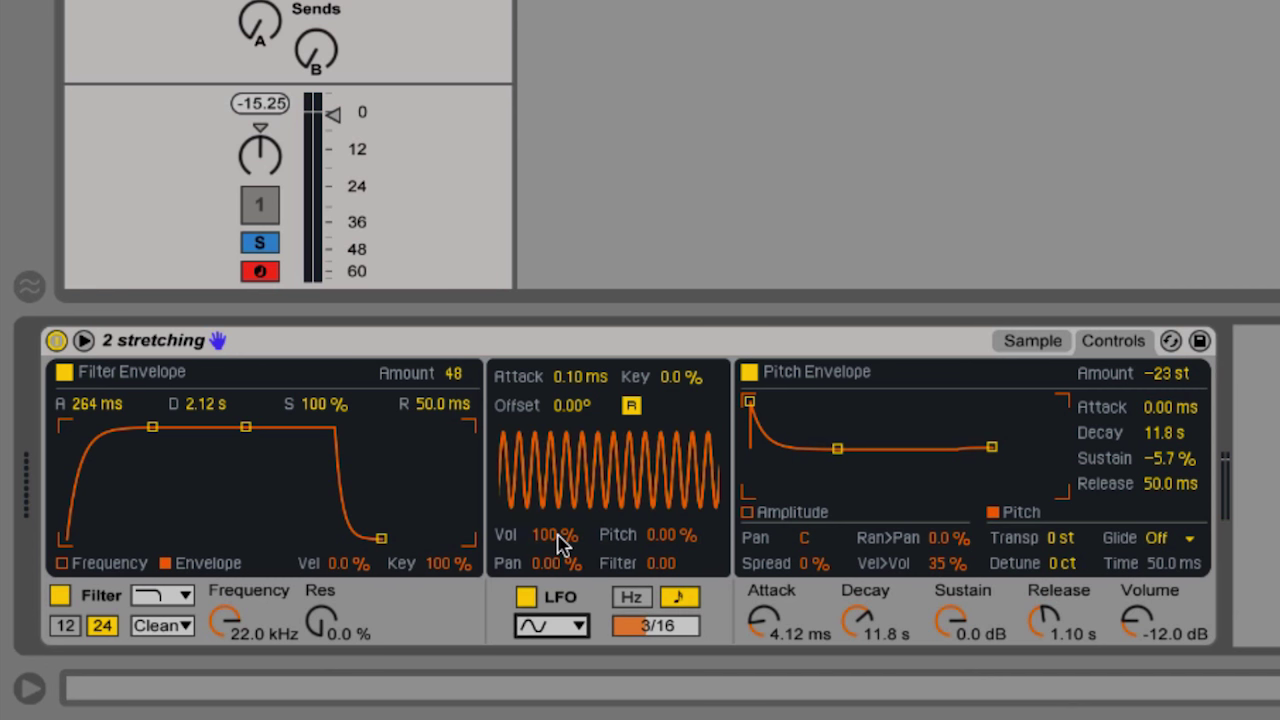
{"action": "left_click", "coordinate": [558, 538]}
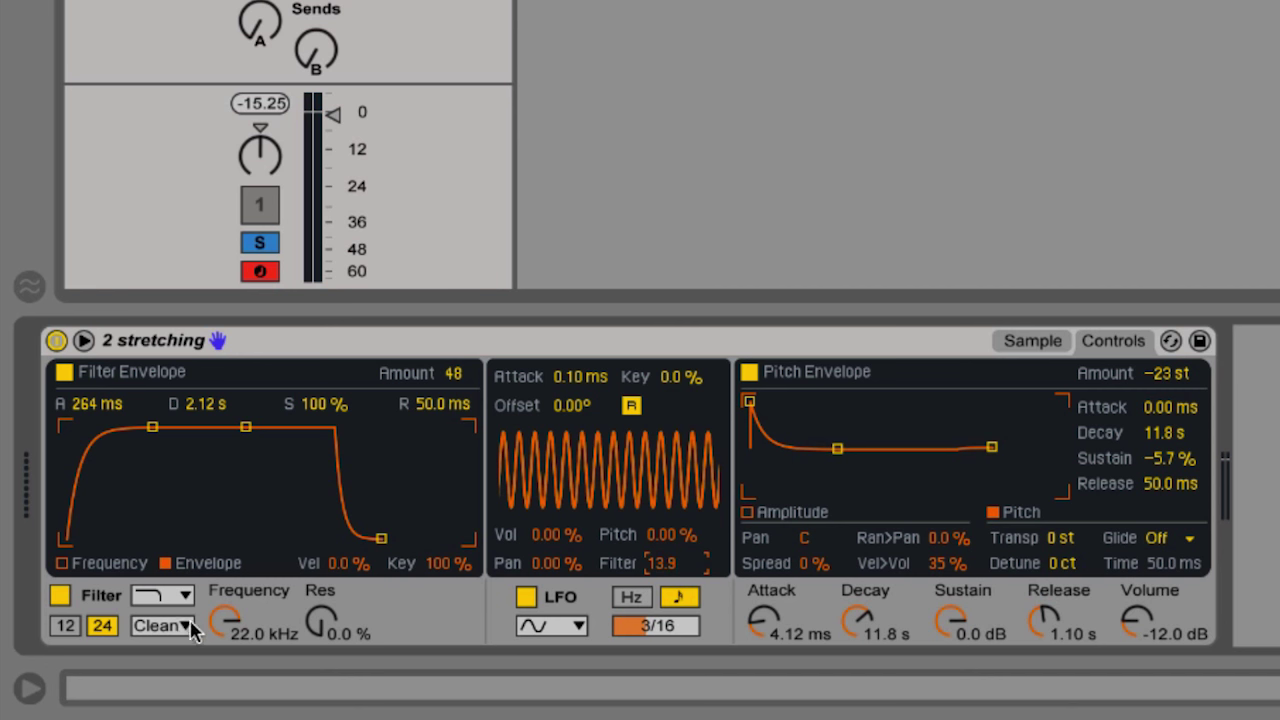
Reset the filter envelope amount to 0, set cutoff to 812 Hz, and add LFO filter modulation.
{"action": "left_click_drag", "start_coordinate": [225, 620], "coordinate": [240, 664]}
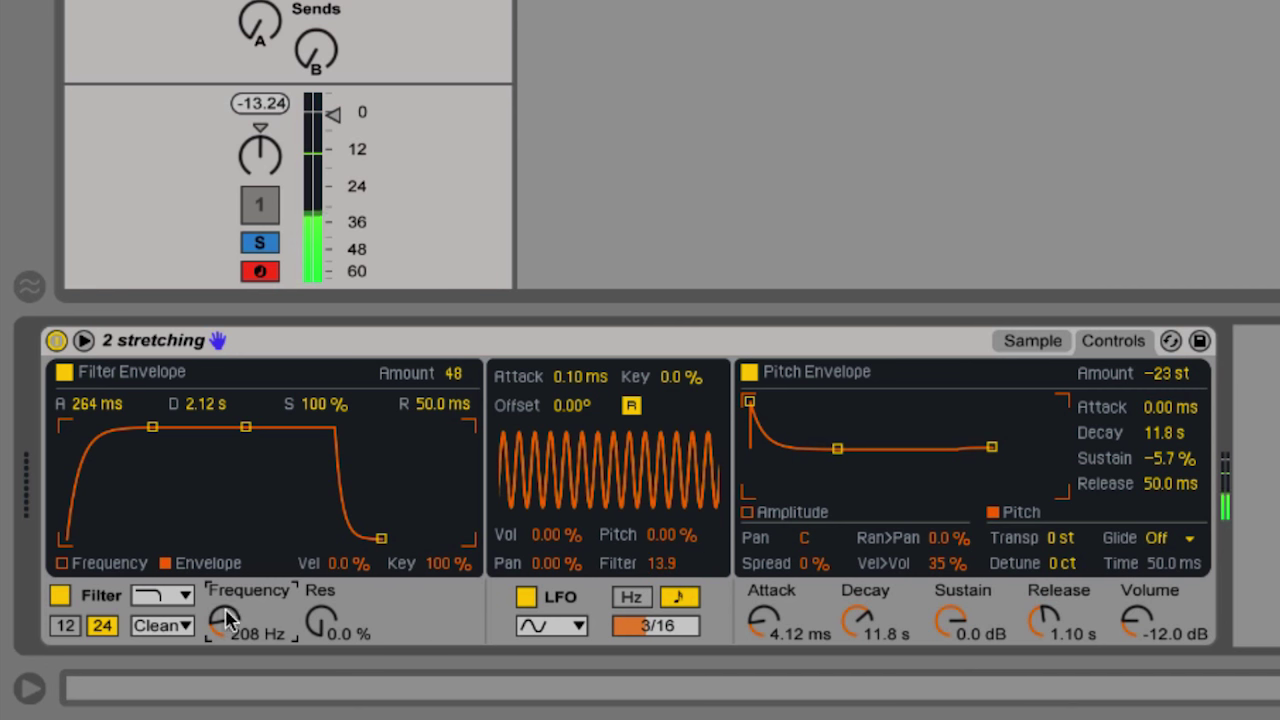
{"action": "left_click", "coordinate": [462, 378]}
{"action": "key", "text": "Delete"}
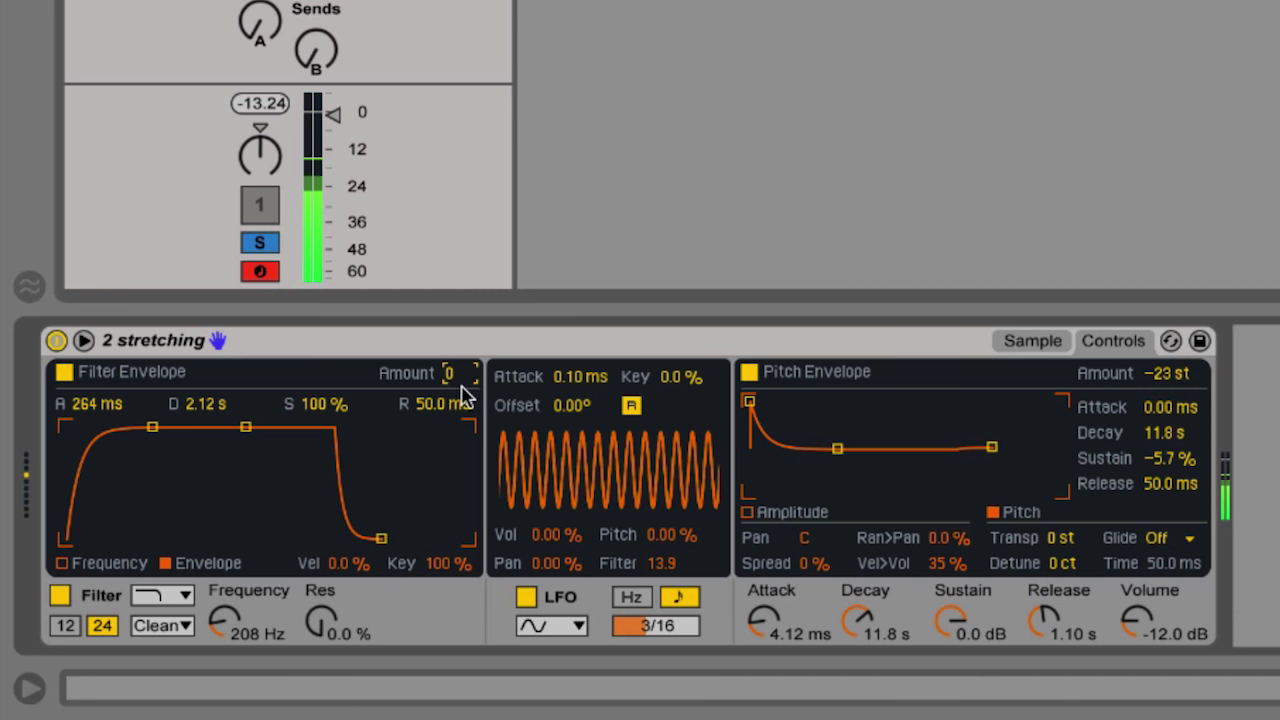
{"action": "left_click_drag", "start_coordinate": [229, 628], "coordinate": [253, 618]}
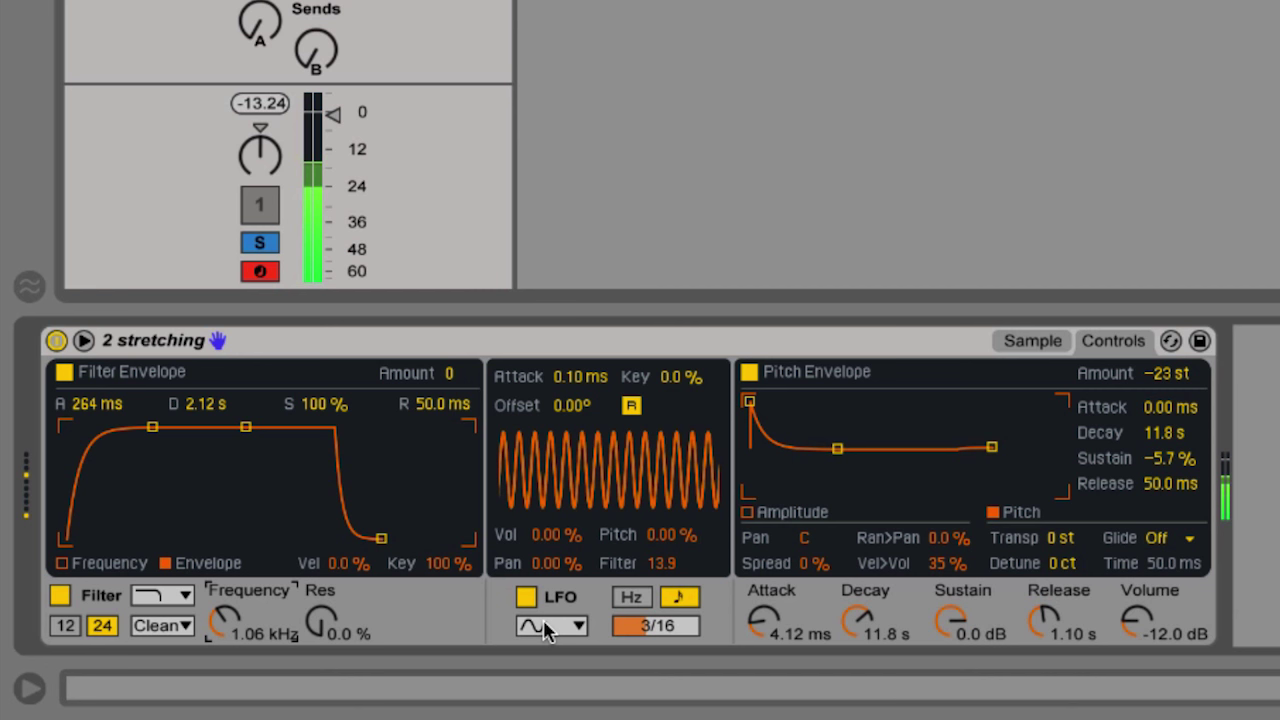
{"action": "left_click_drag", "start_coordinate": [663, 575], "coordinate": [663, 560]}
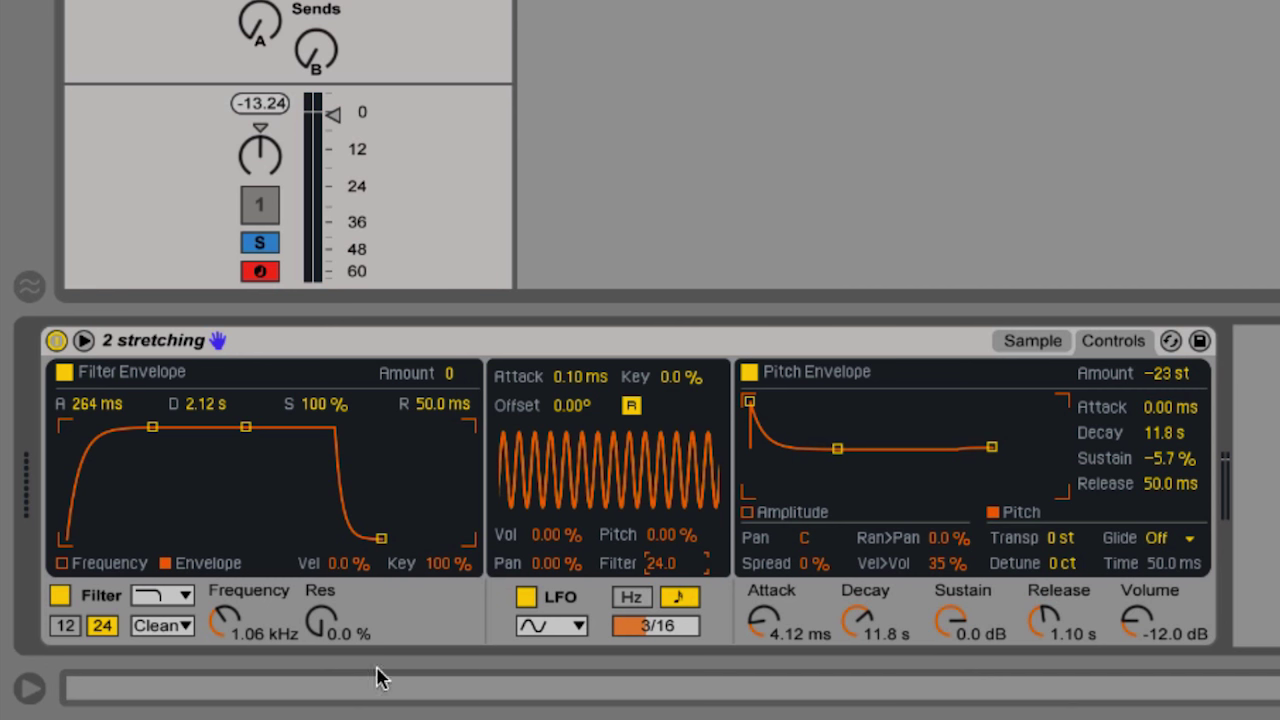
{"action": "left_click_drag", "start_coordinate": [240, 632], "coordinate": [240, 645]}
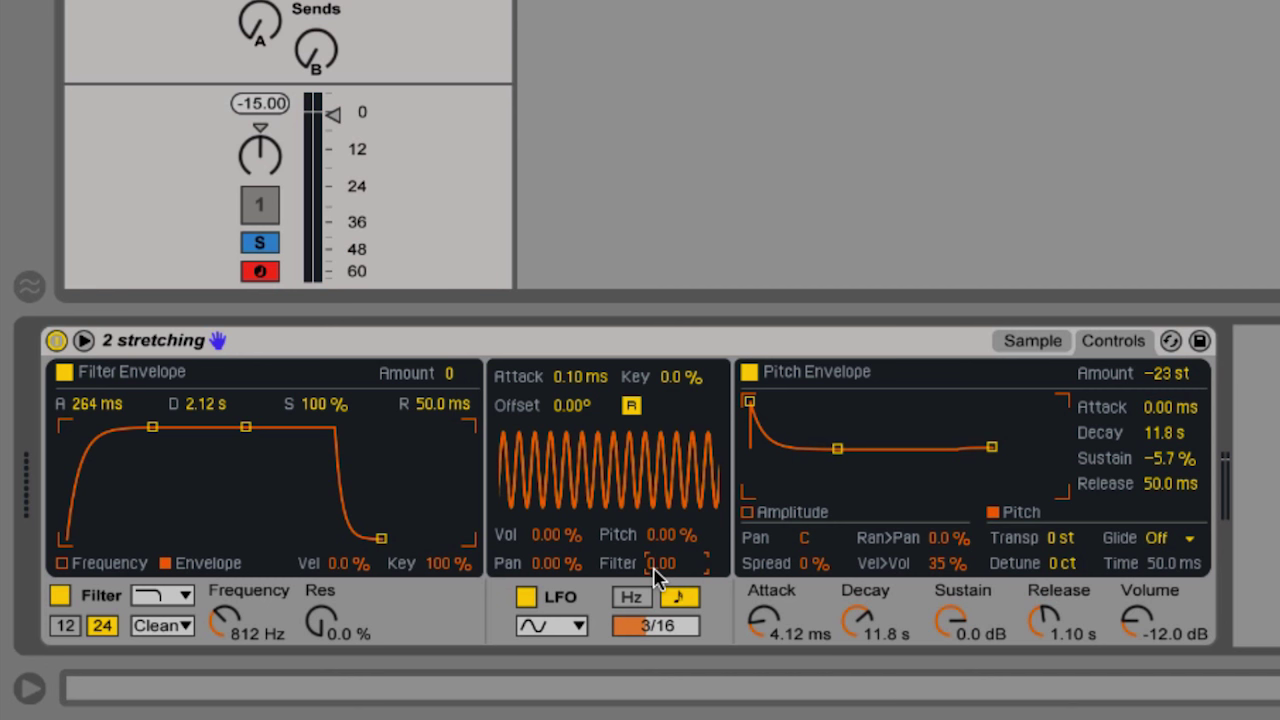
Raise cutoff to 1.59 kHz, zero the pitch envelope, and run the LFO free at 12.5 Hz on pitch.
{"action": "left_click_drag", "start_coordinate": [672, 535], "coordinate": [672, 532]}
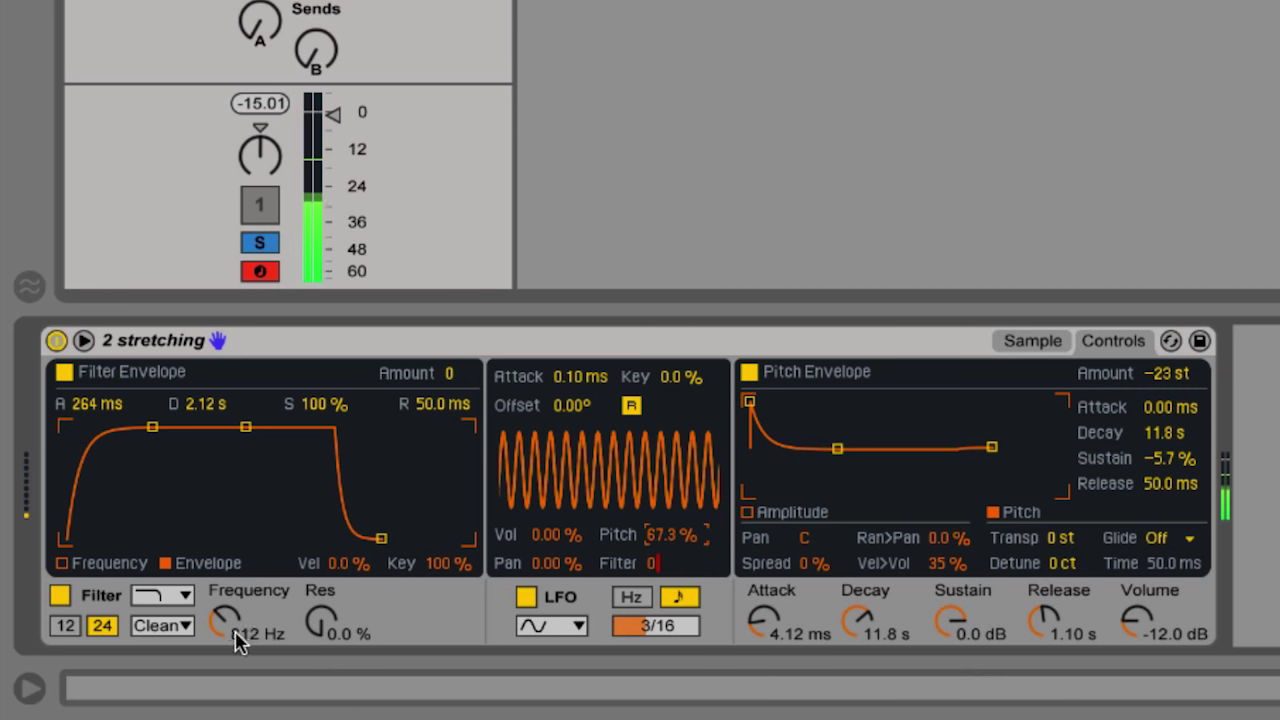
{"action": "left_click_drag", "start_coordinate": [232, 634], "coordinate": [232, 600]}
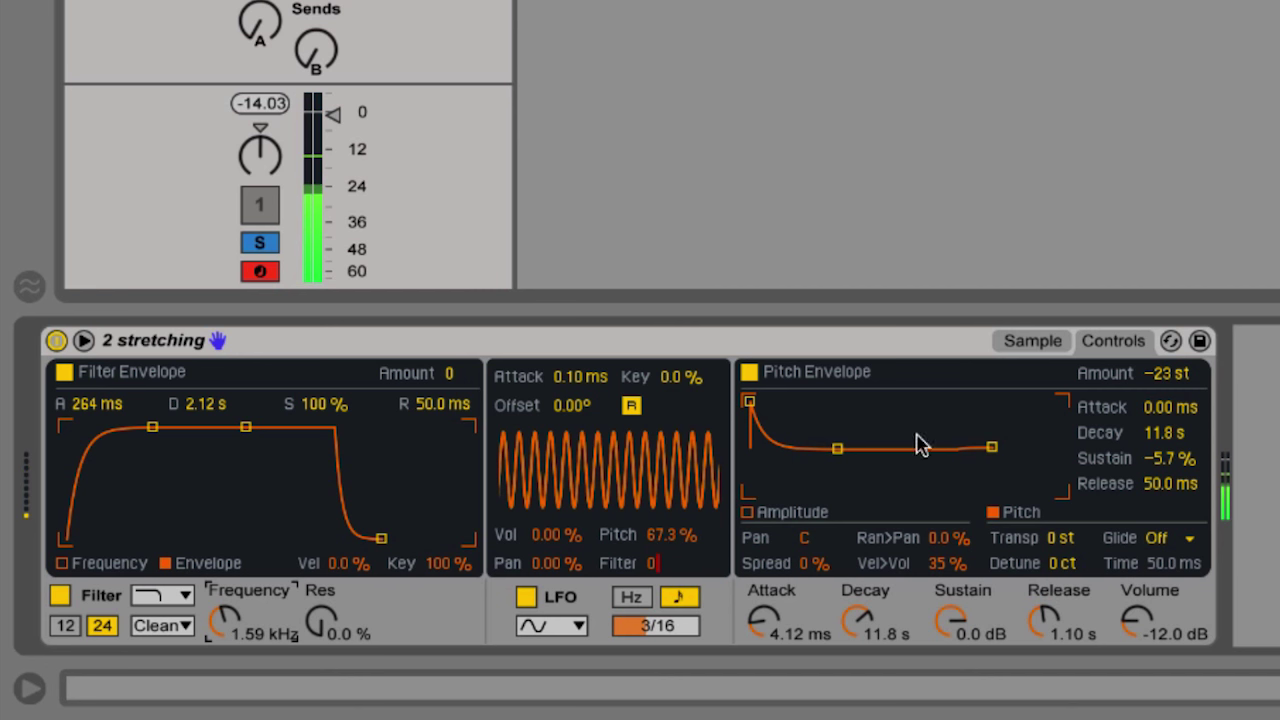
{"action": "left_click", "coordinate": [1170, 376]}
{"action": "key", "text": "Delete"}
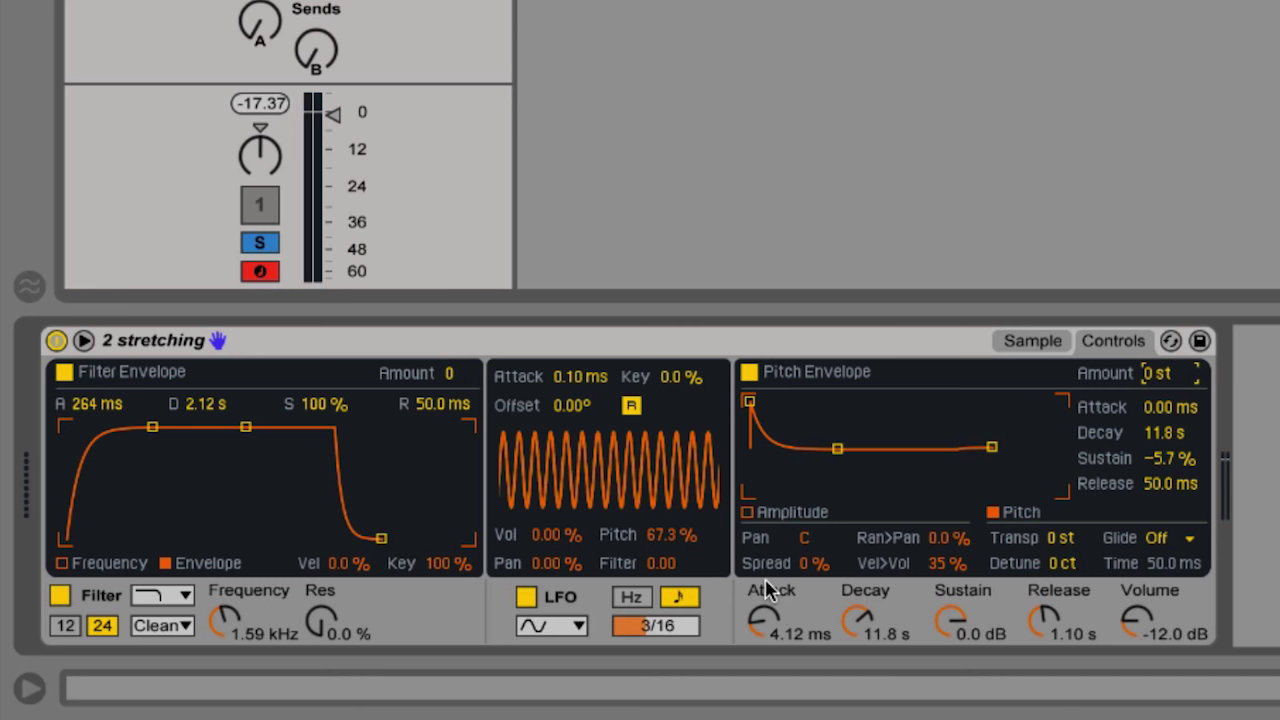
{"action": "left_click", "coordinate": [631, 597]}
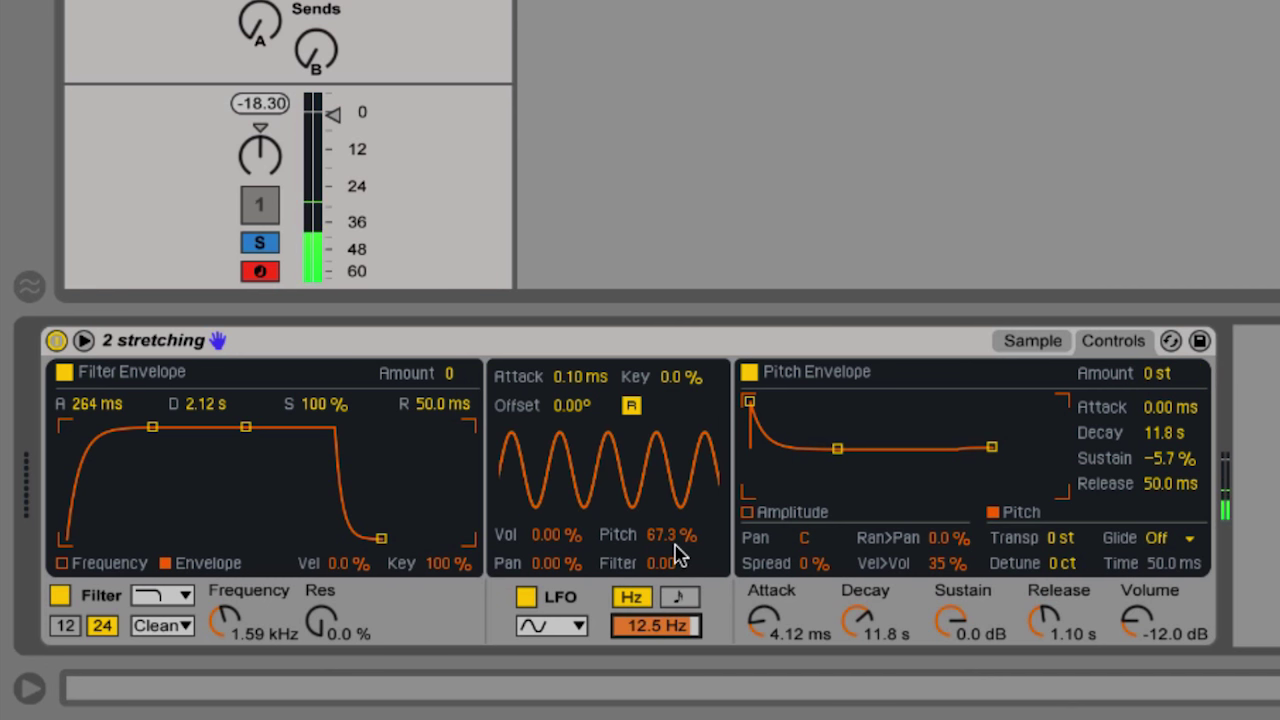
{"action": "left_click_drag", "start_coordinate": [675, 537], "coordinate": [675, 576]}
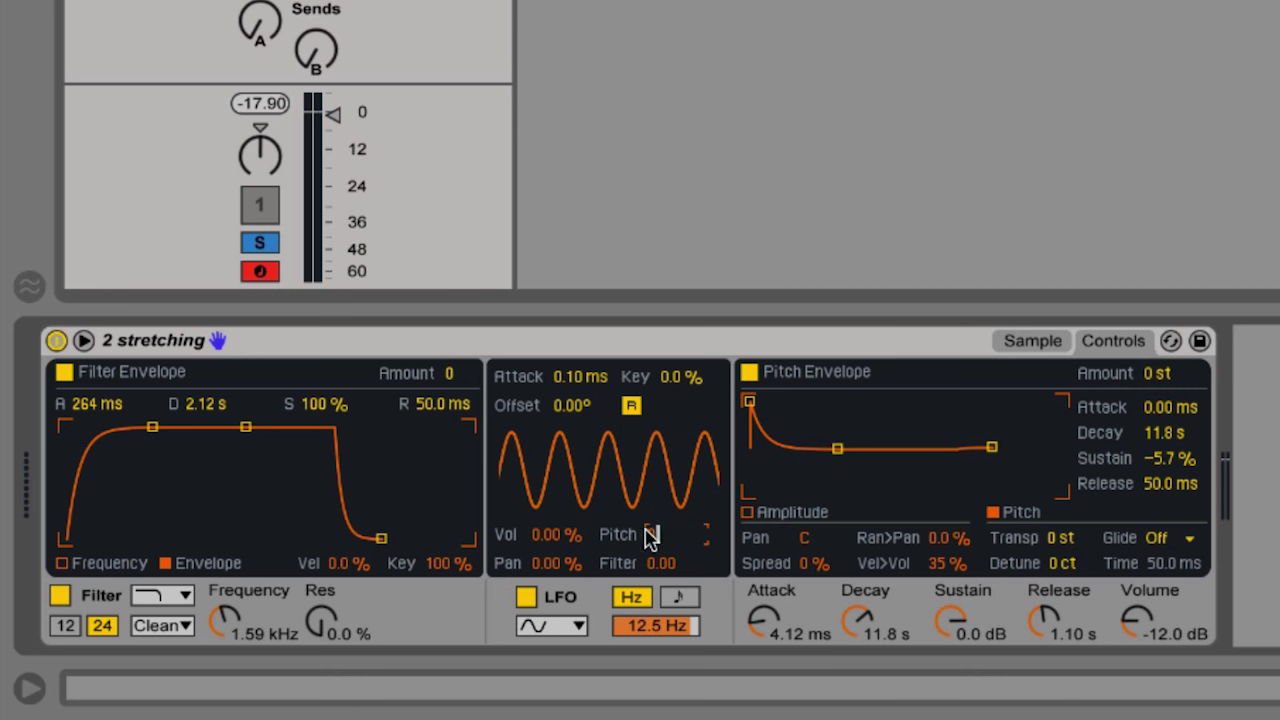
Zero LFO pitch modulation, pan by 50.8%, and slow the LFO rate to 0.90 Hz.
{"action": "key", "text": "Delete"}
{"action": "left_click", "coordinate": [565, 565]}
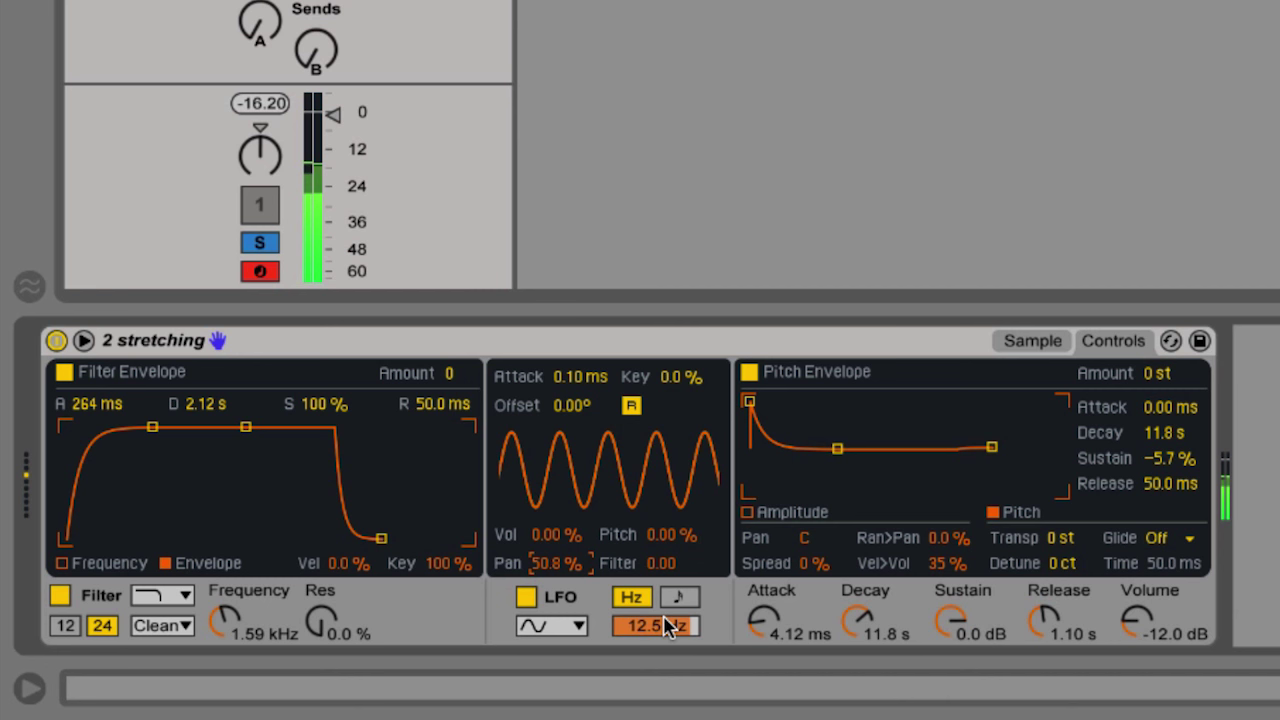
{"action": "left_click_drag", "start_coordinate": [668, 626], "coordinate": [668, 690]}
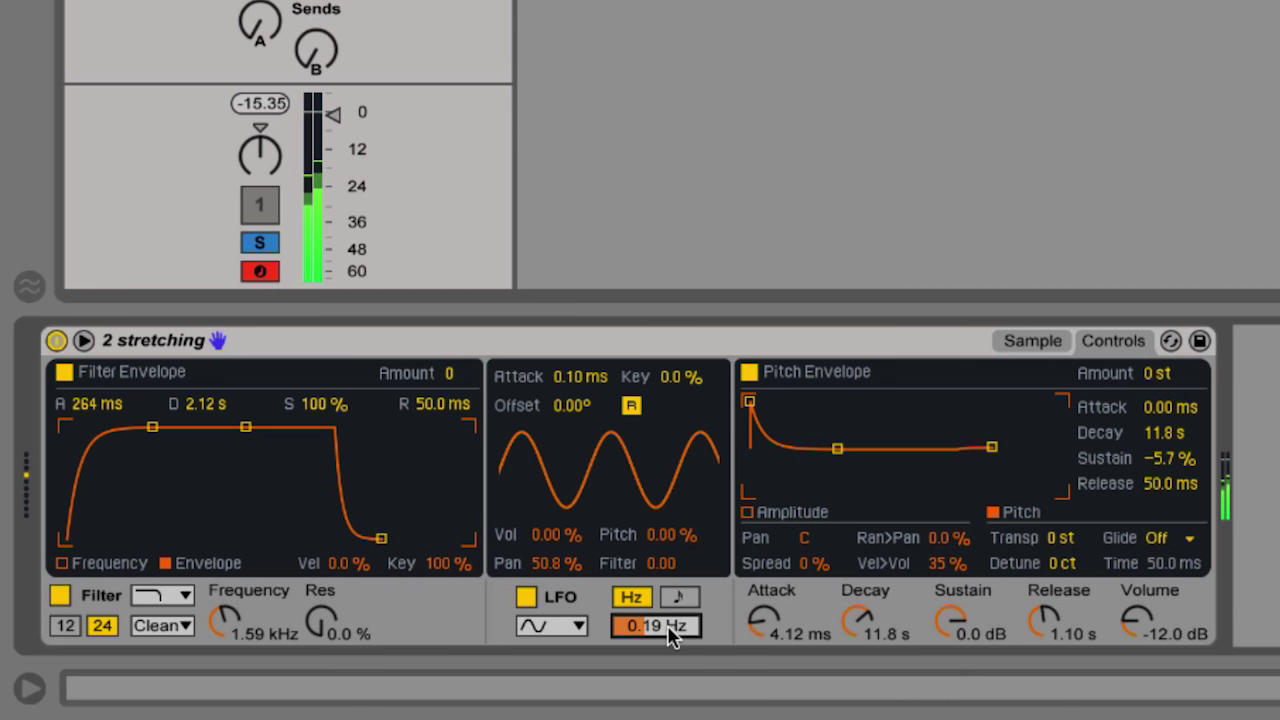
{"action": "left_click_drag", "start_coordinate": [670, 636], "coordinate": [668, 610]}
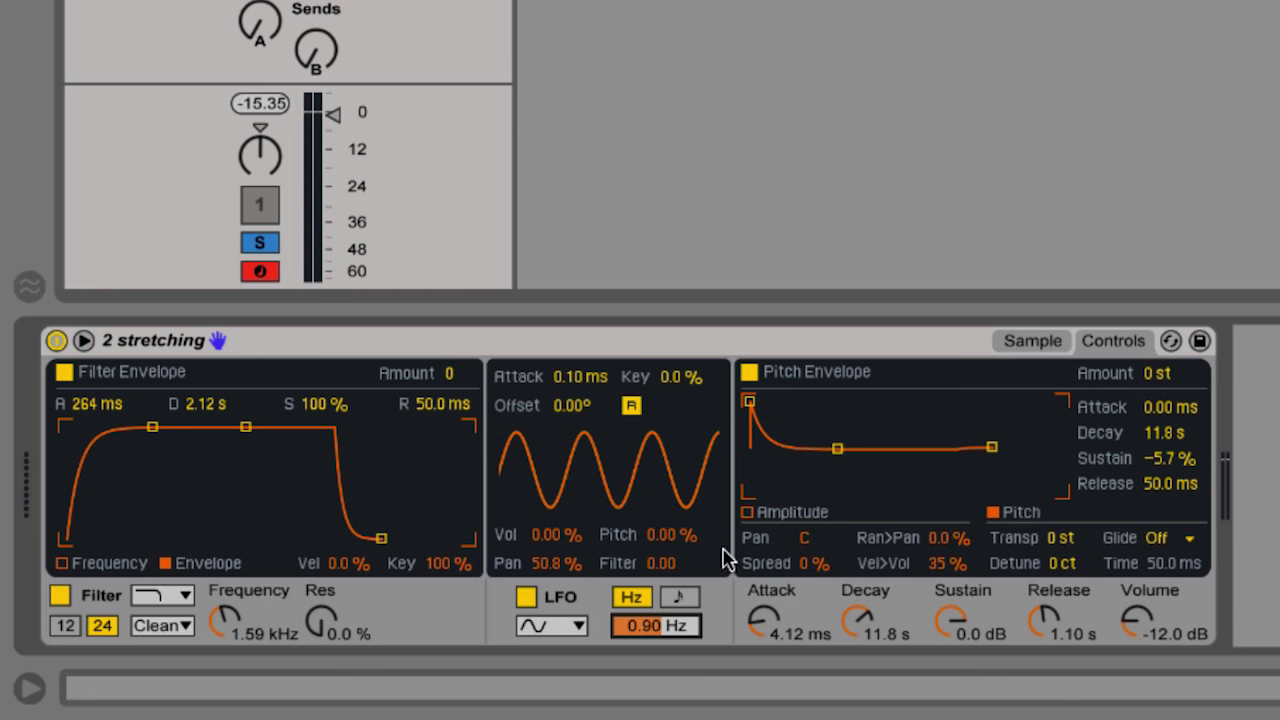
{"action": "left_click_drag", "start_coordinate": [585, 377], "coordinate": [585, 375]}
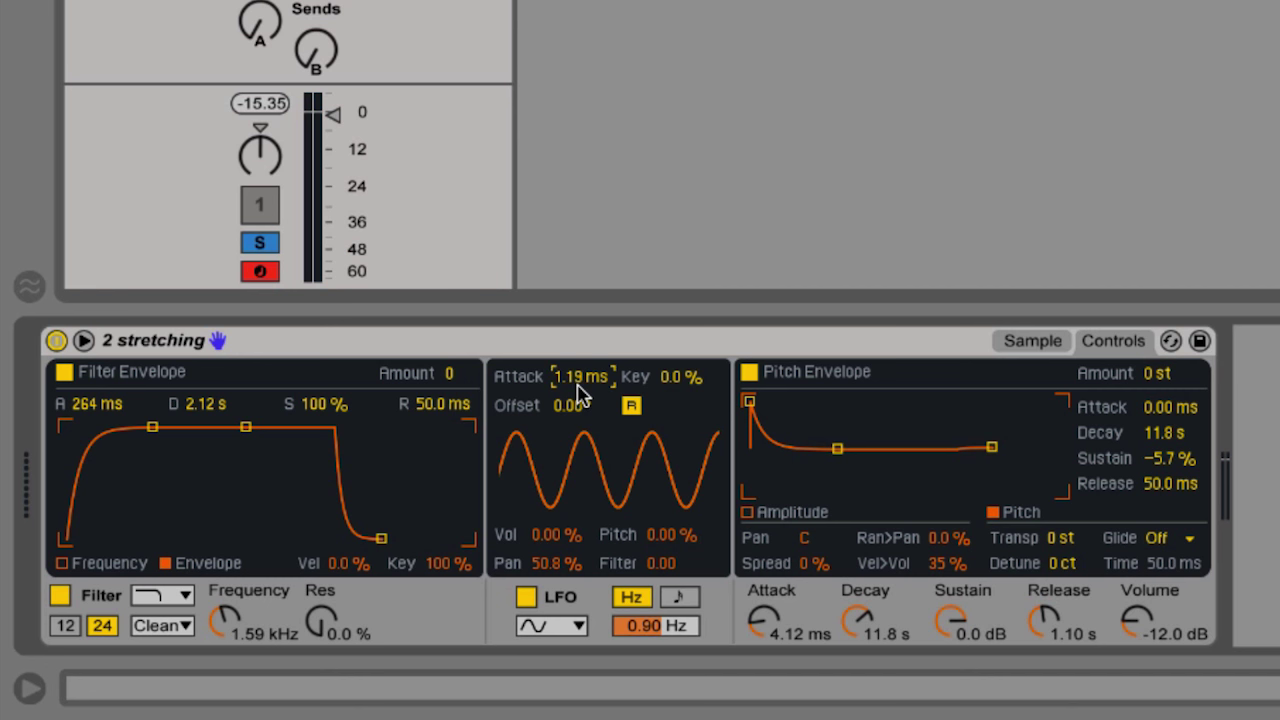
Set LFO pan to 0, filter amount 24, attack 860 ms, offset 248°, with retrigger on.
{"action": "left_click", "coordinate": [561, 570]}
{"action": "type", "text": "00"}
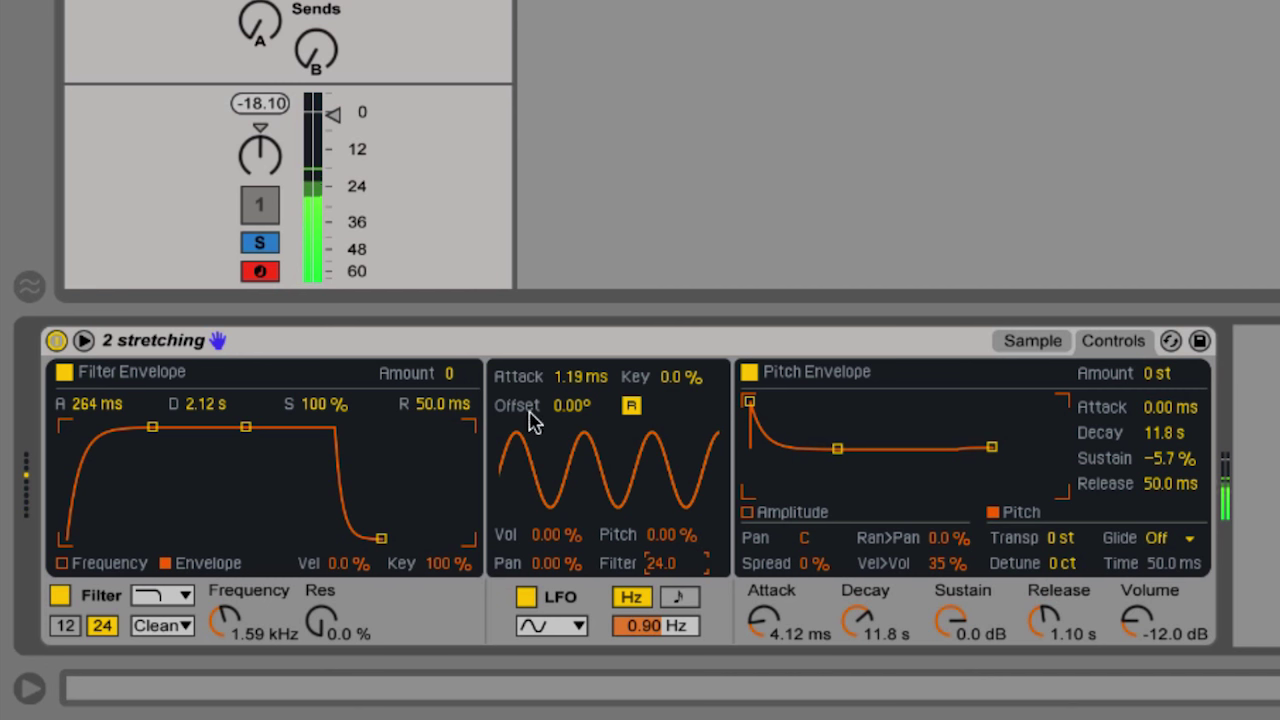
{"action": "left_click_drag", "start_coordinate": [572, 376], "coordinate": [583, 408]}
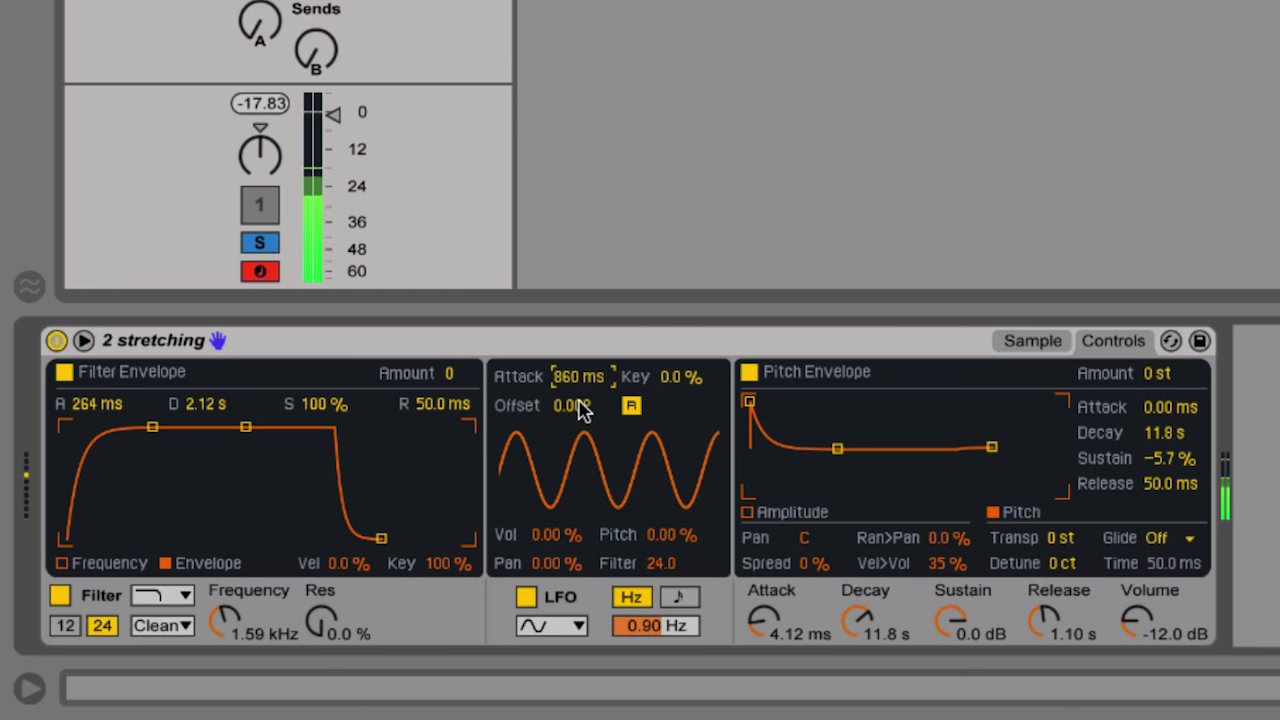
{"action": "left_click", "coordinate": [666, 560]}
{"action": "left_click_drag", "start_coordinate": [576, 433], "coordinate": [576, 291]}
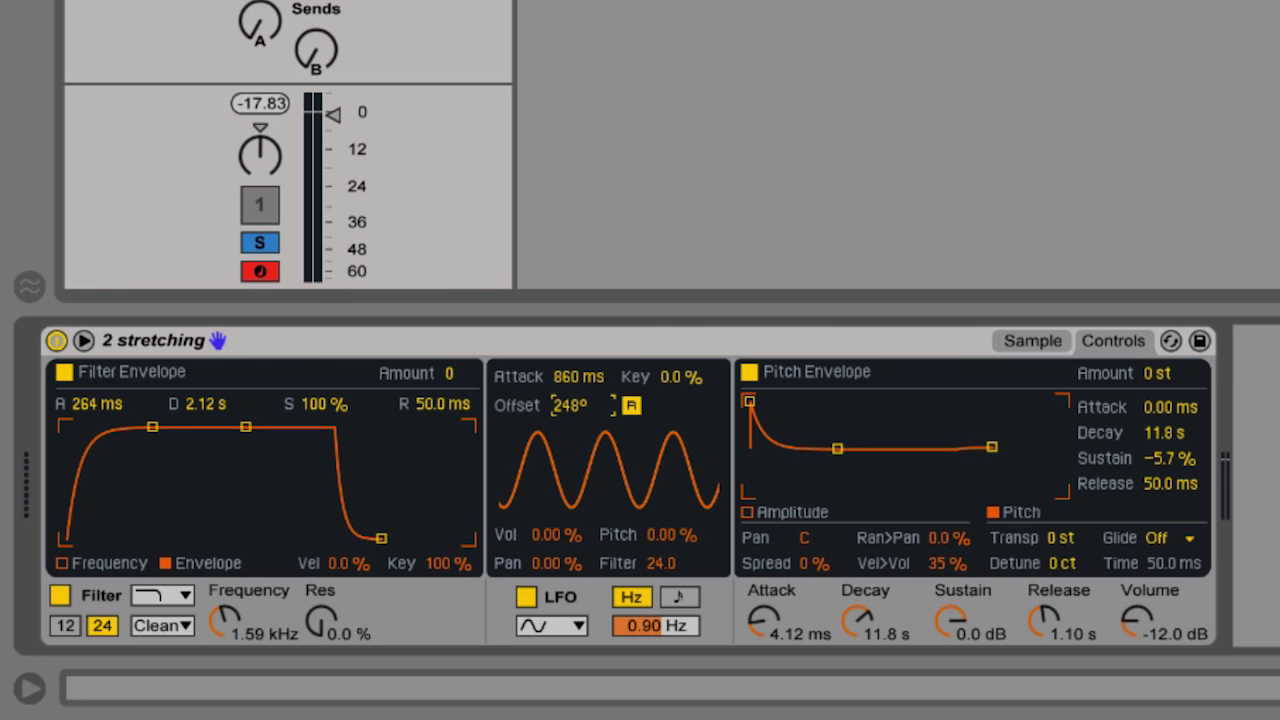
{"action": "left_click", "coordinate": [632, 407]}
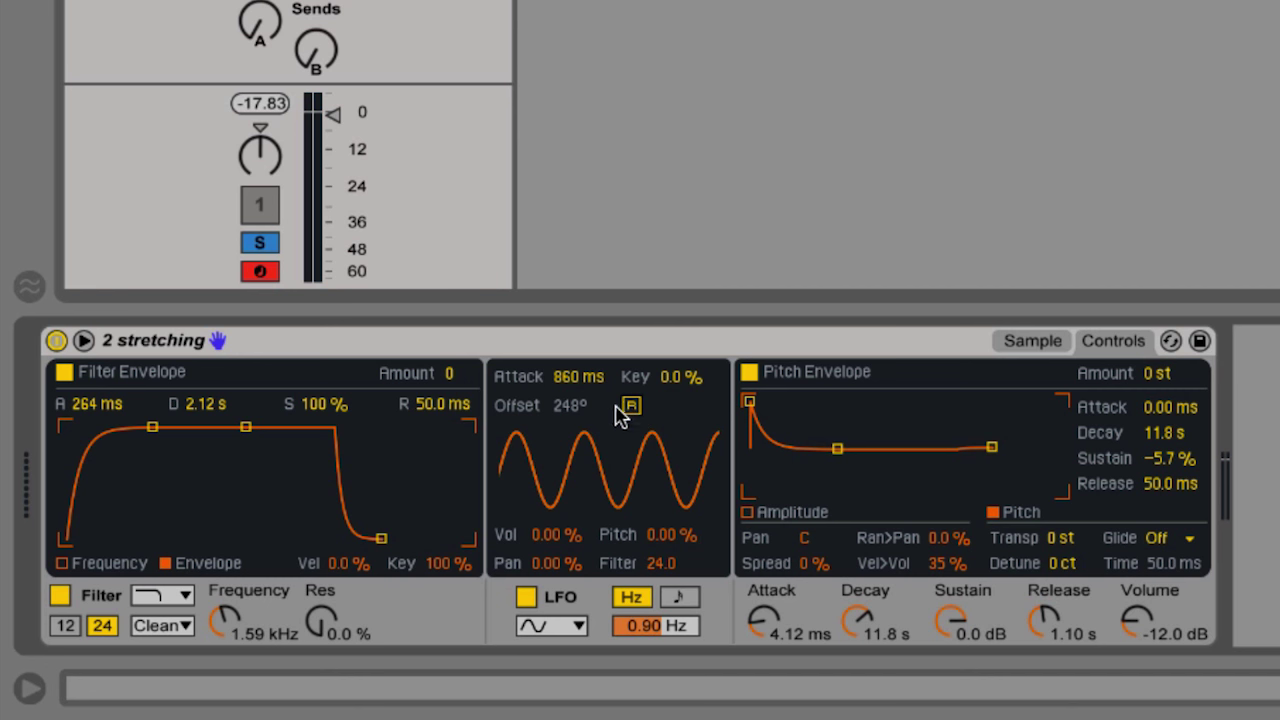
{"action": "left_click", "coordinate": [630, 407]}
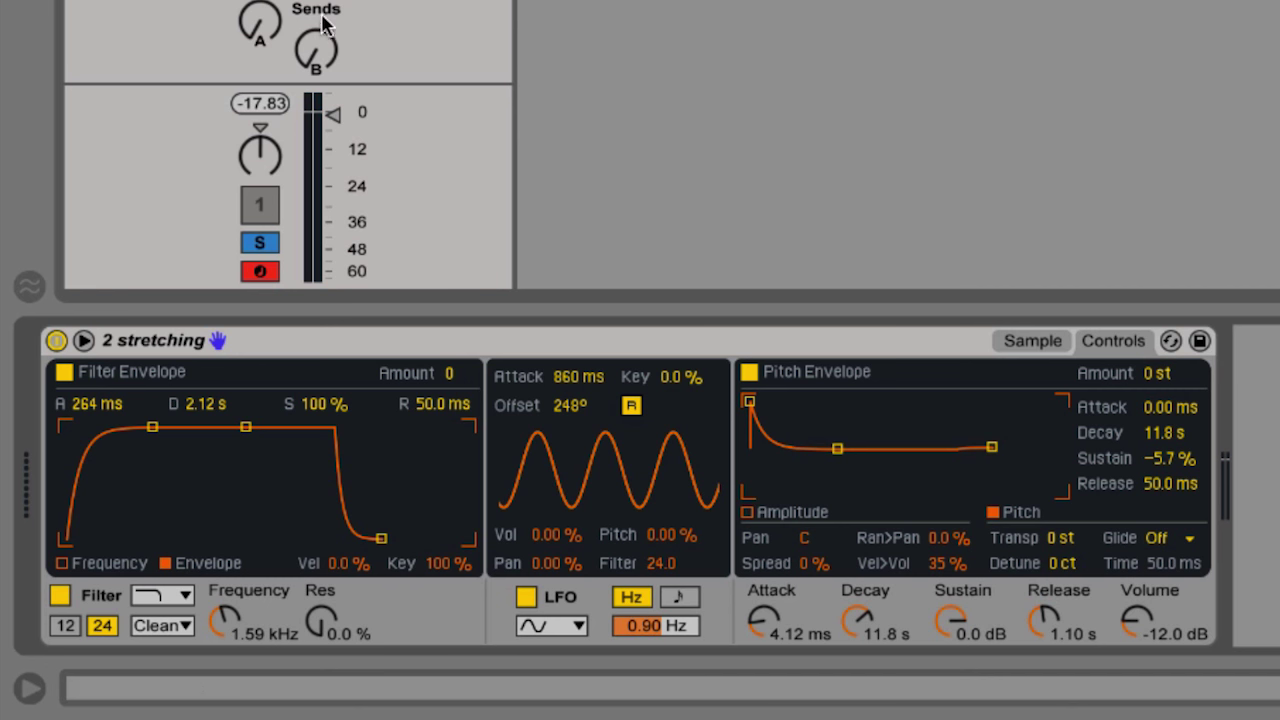
Lower the cutoff and make the filter a bandpass with 102% resonance in OSR mode.
{"action": "left_click_drag", "start_coordinate": [224, 620], "coordinate": [224, 650]}
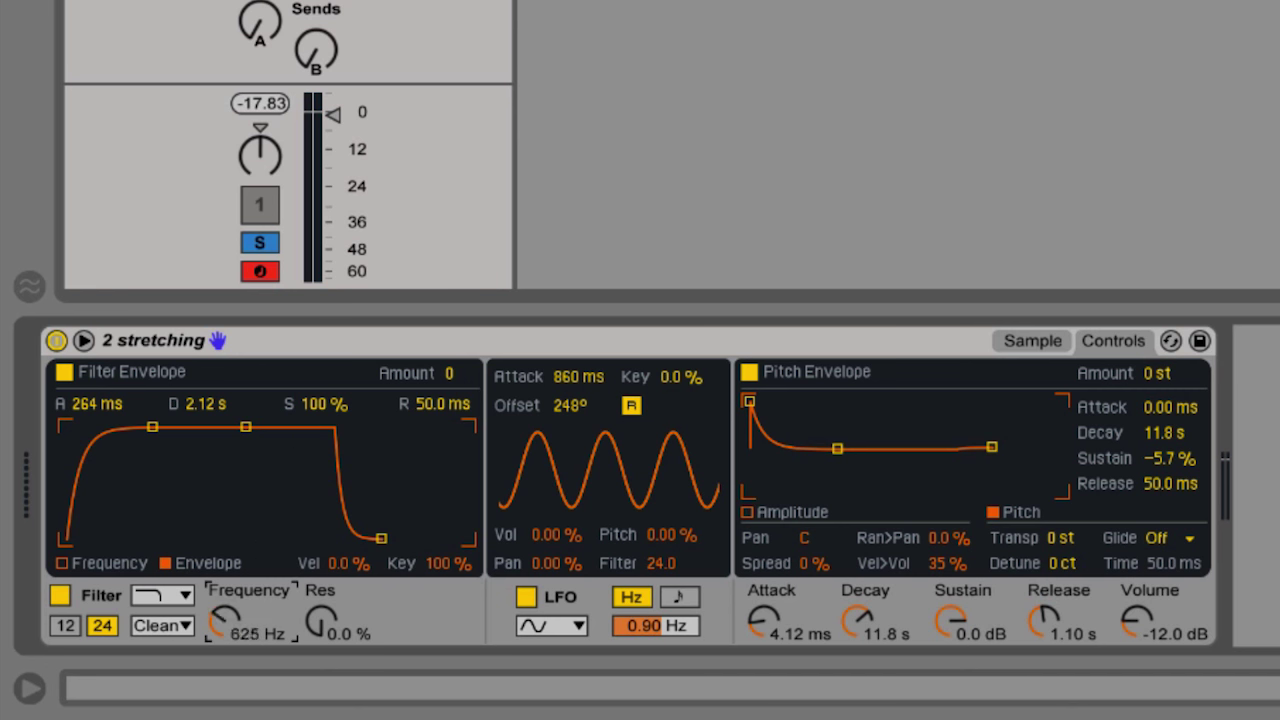
{"action": "left_click", "coordinate": [170, 595]}
{"action": "left_click", "coordinate": [157, 523]}
{"action": "left_click_drag", "start_coordinate": [318, 622], "coordinate": [318, 560]}
{"action": "left_click", "coordinate": [160, 625]}
{"action": "left_click", "coordinate": [152, 670]}
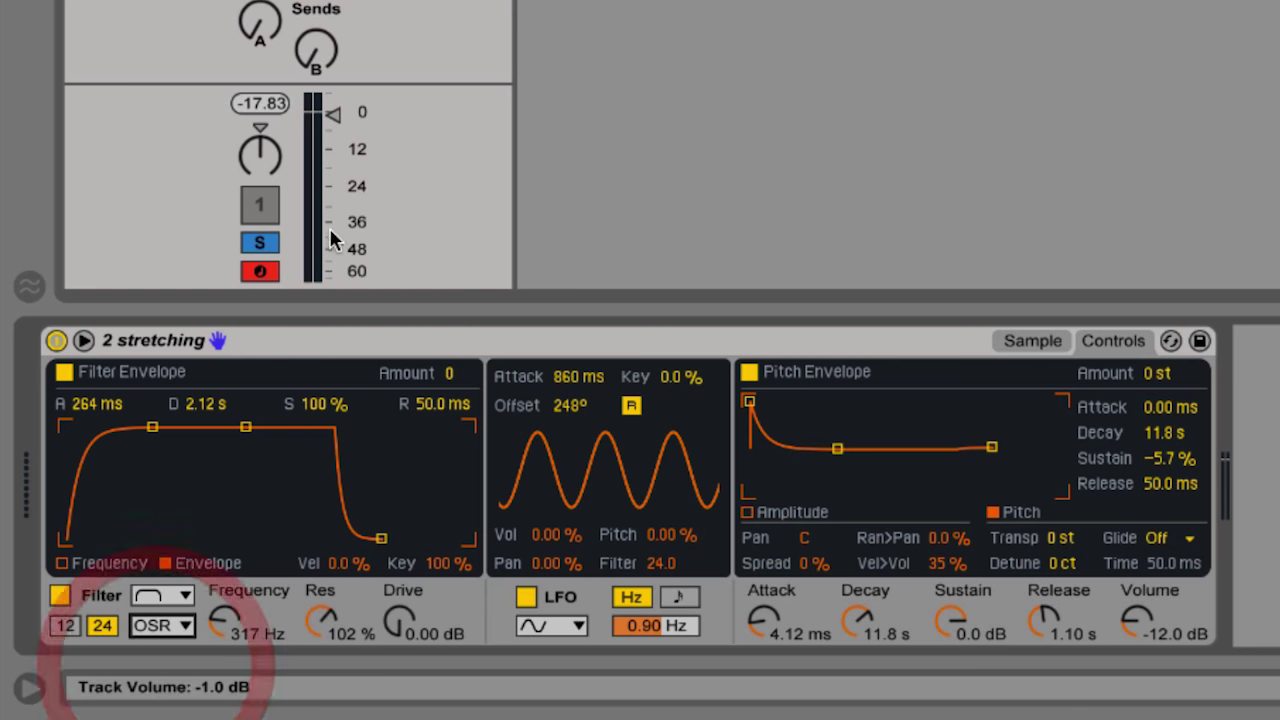
Lengthen the amplitude release to 16.2 s and set the track volume to -3.7 dB.
{"action": "left_click_drag", "start_coordinate": [333, 240], "coordinate": [333, 285]}
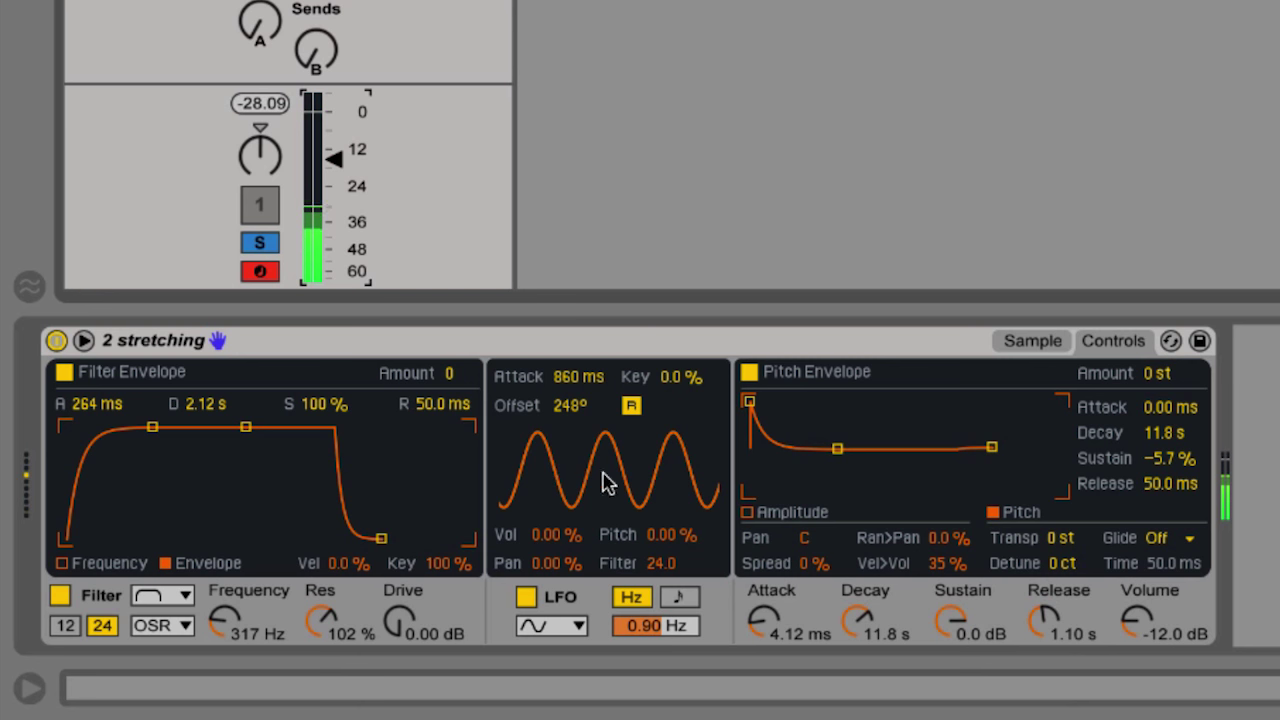
{"action": "left_click_drag", "start_coordinate": [1045, 622], "coordinate": [1000, 610]}
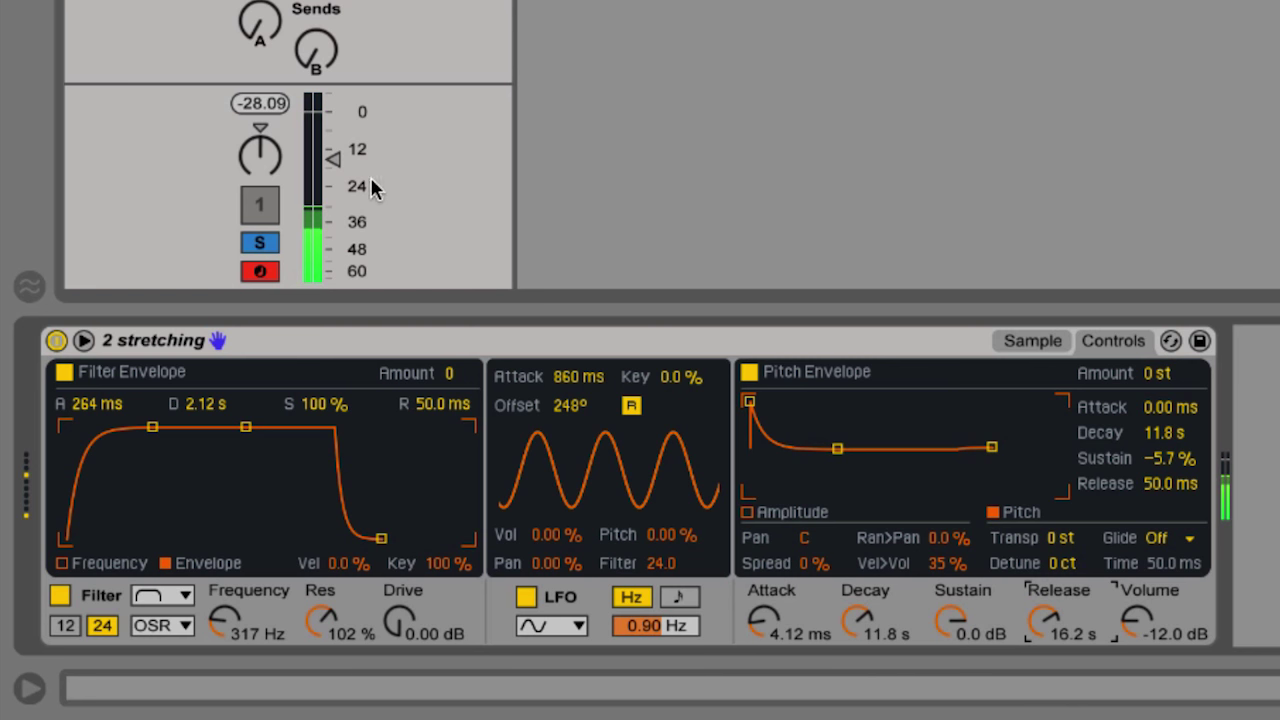
{"action": "left_click_drag", "start_coordinate": [333, 158], "coordinate": [333, 143]}
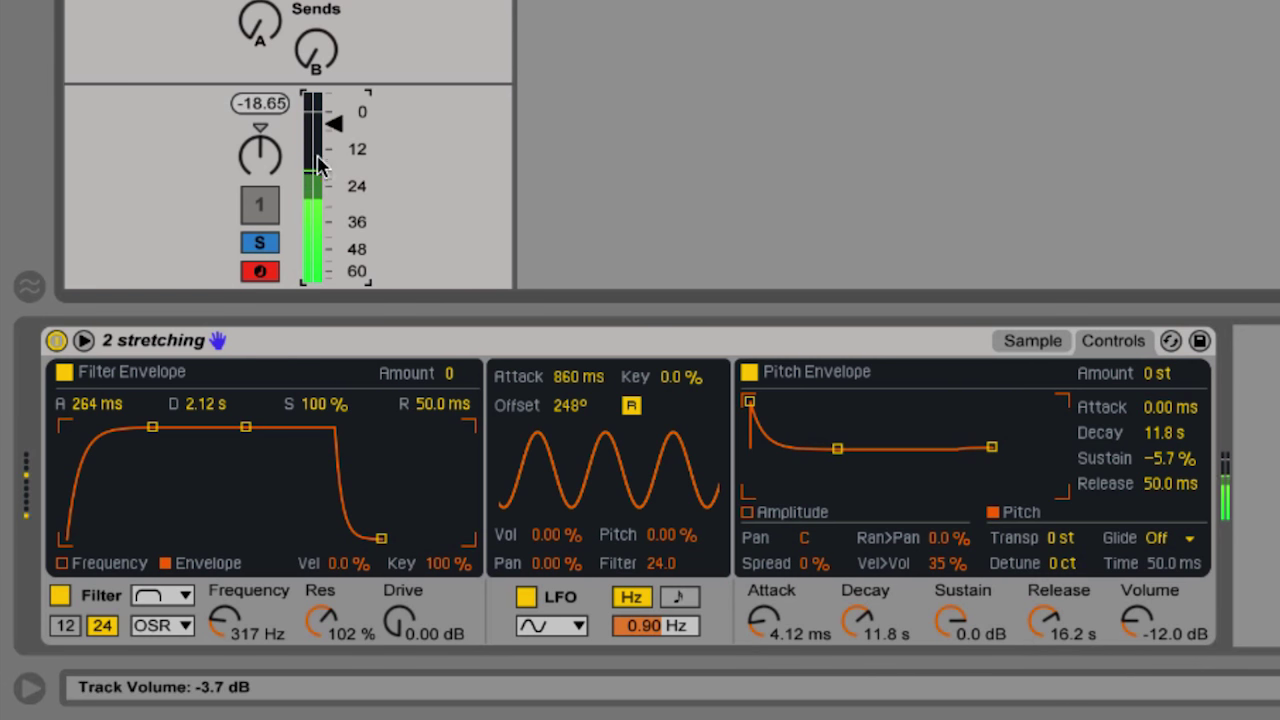
Turn off warping for the vocal sample in Simpler.
{"action": "left_click", "coordinate": [1057, 345]}
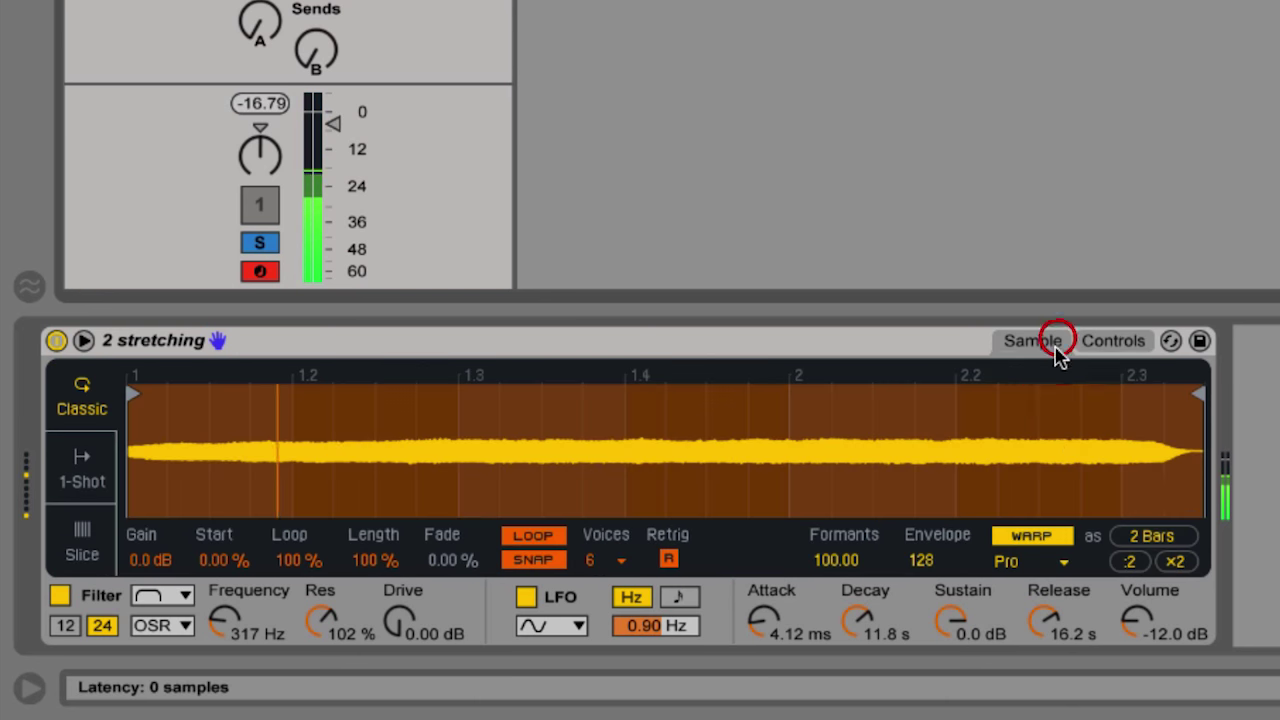
{"action": "left_click", "coordinate": [1033, 536]}
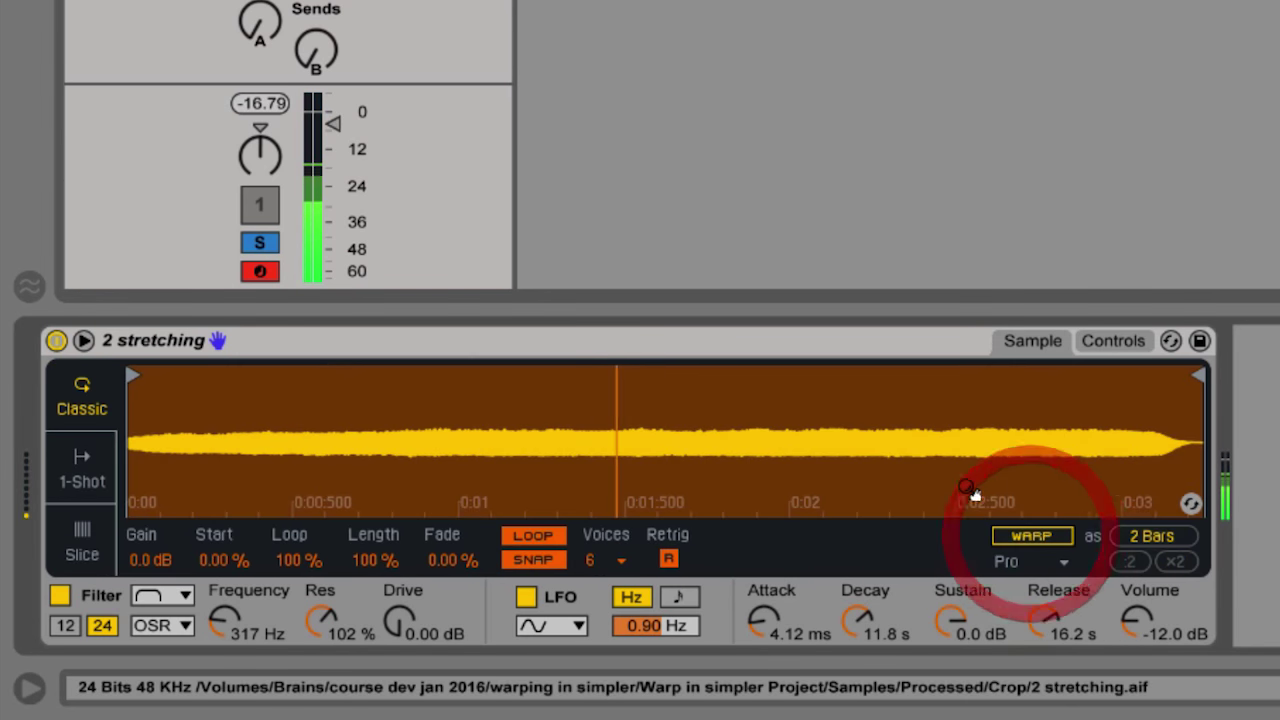
{"action": "left_click", "coordinate": [1115, 342]}
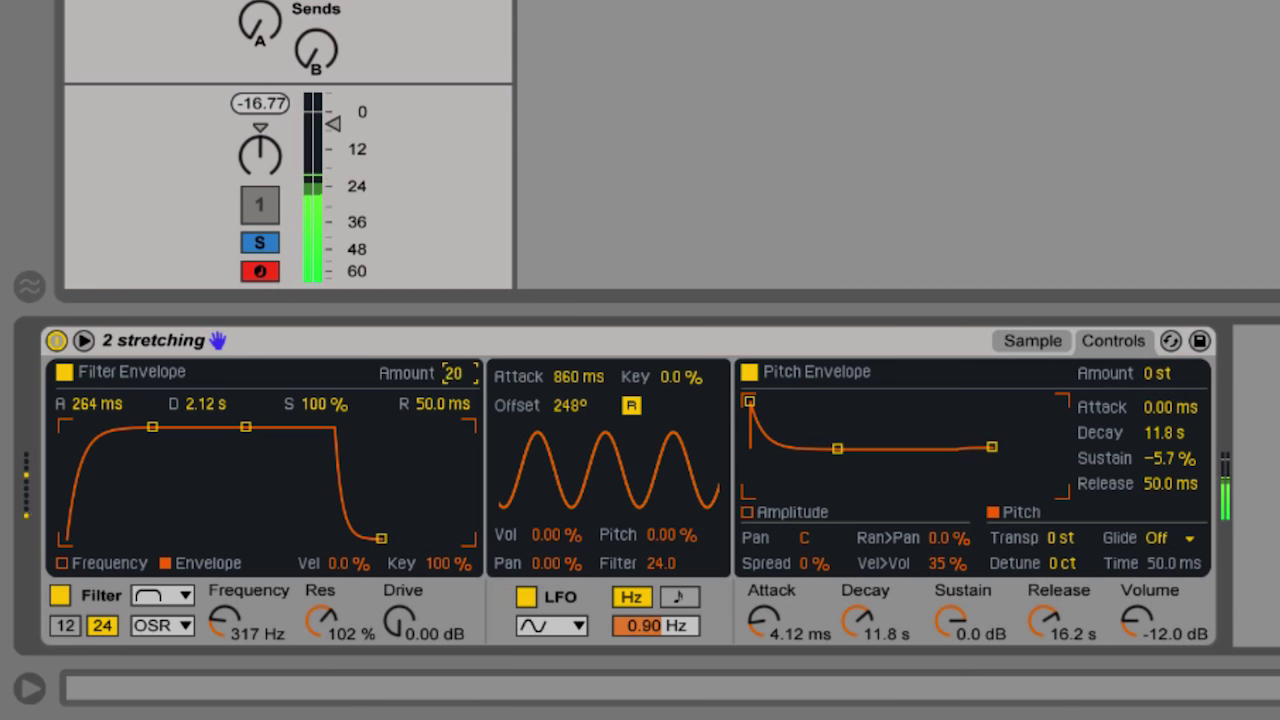
Shape a short pluck filter envelope with 2.99 ms attack and zero sustain, and raise LFO pan to 23.4%.
{"action": "left_click_drag", "start_coordinate": [152, 427], "coordinate": [148, 427]}
{"action": "left_click_drag", "start_coordinate": [245, 427], "coordinate": [148, 497]}
{"action": "left_click_drag", "start_coordinate": [148, 437], "coordinate": [95, 459]}
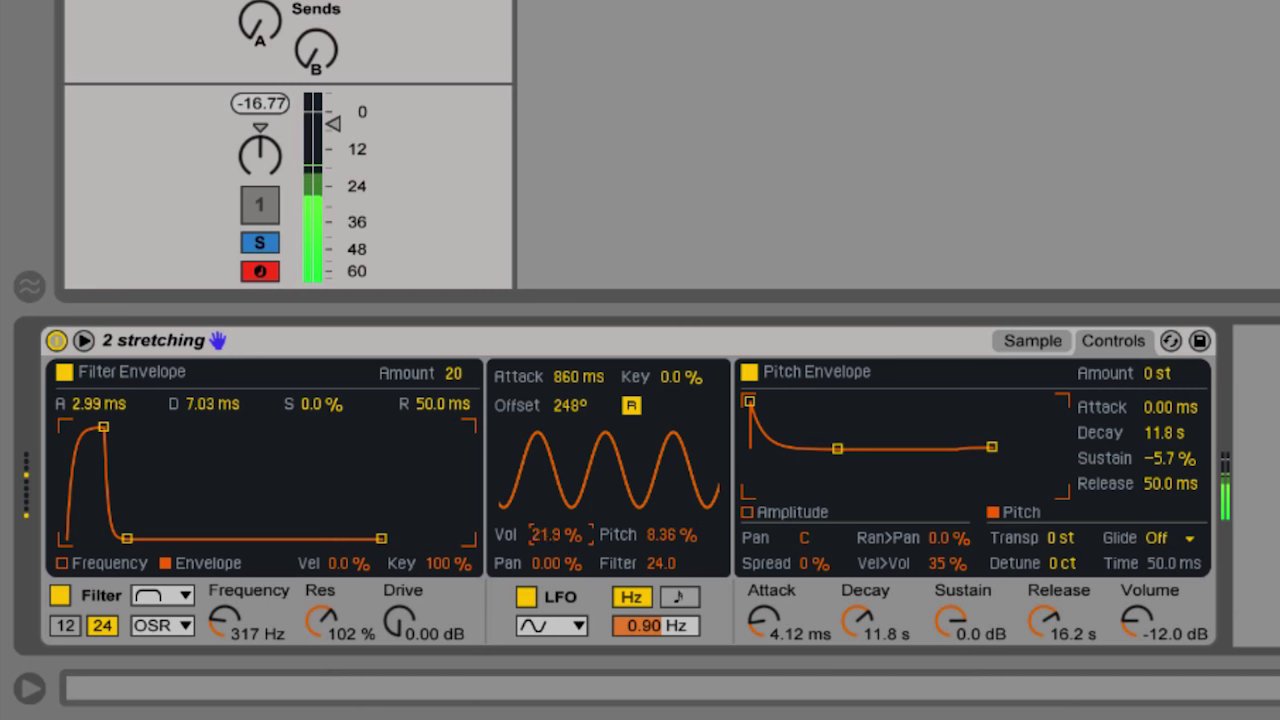
{"action": "left_click_drag", "start_coordinate": [572, 565], "coordinate": [572, 558]}
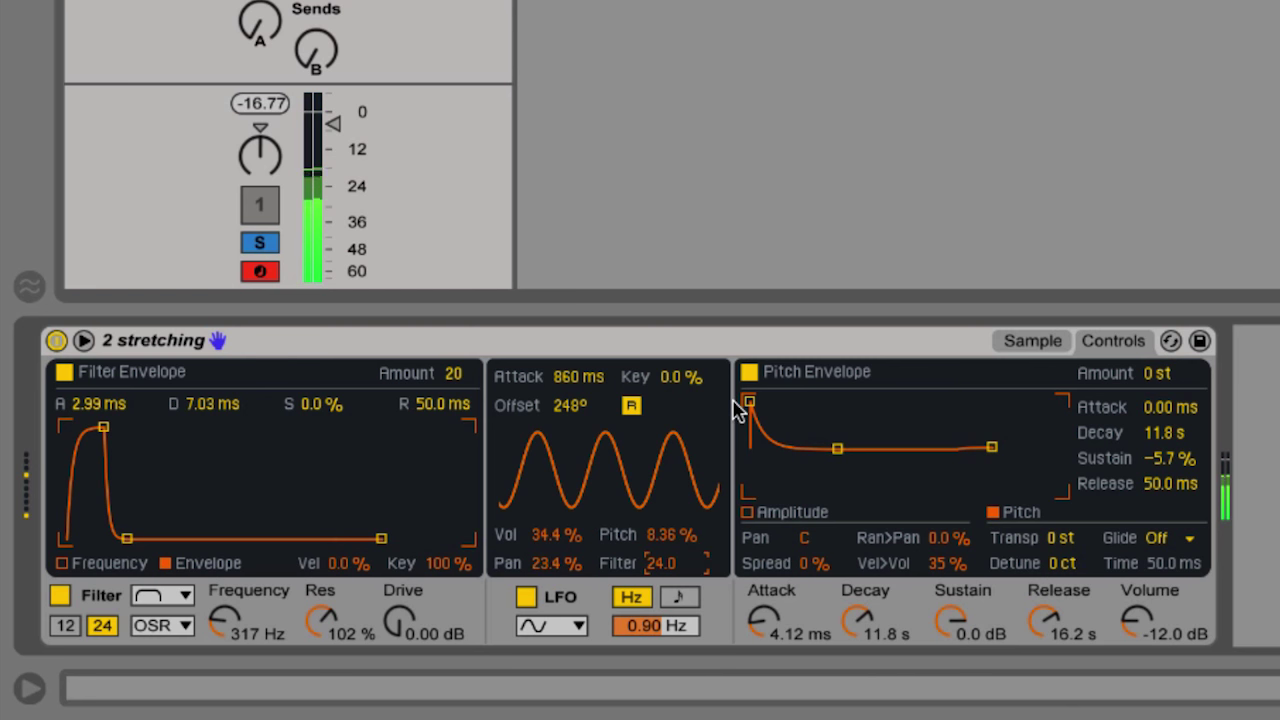
{"action": "left_click", "coordinate": [1033, 341]}
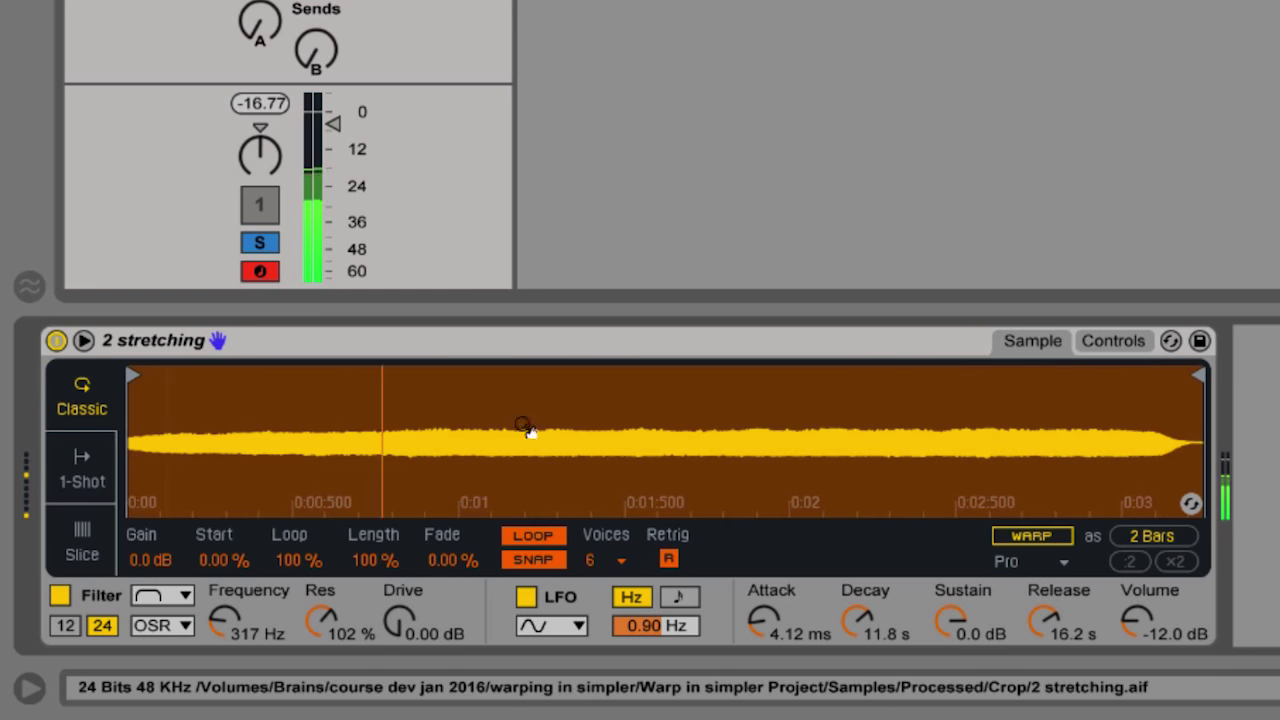